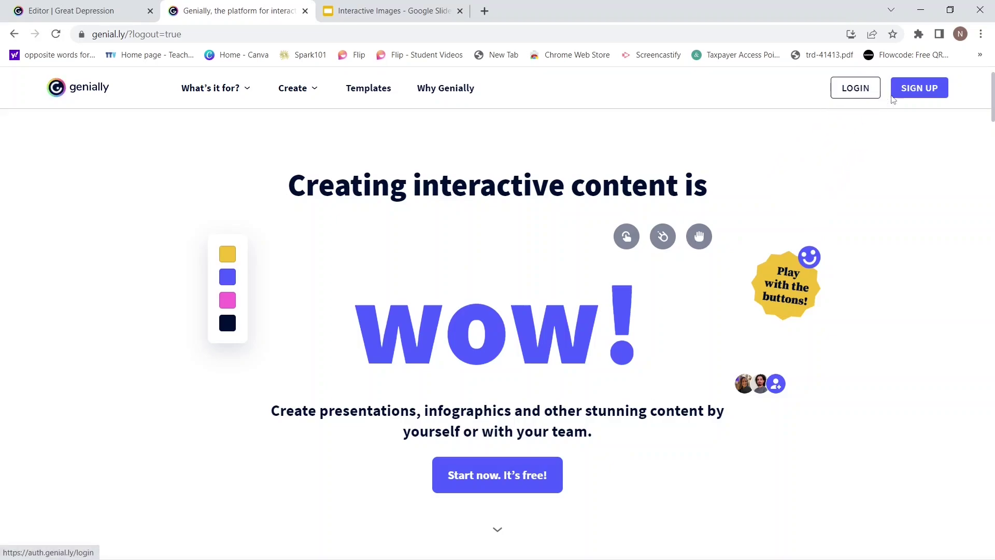
Step: Log in to Genially through Google sign-in with the organization account
{"action": "left_click", "coordinate": [844, 92]}
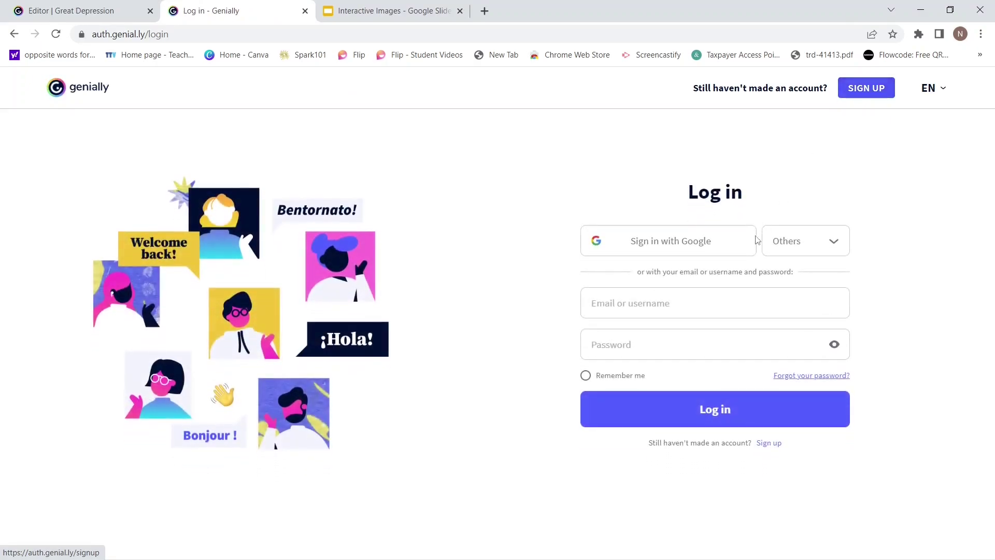
{"action": "left_click", "coordinate": [680, 246]}
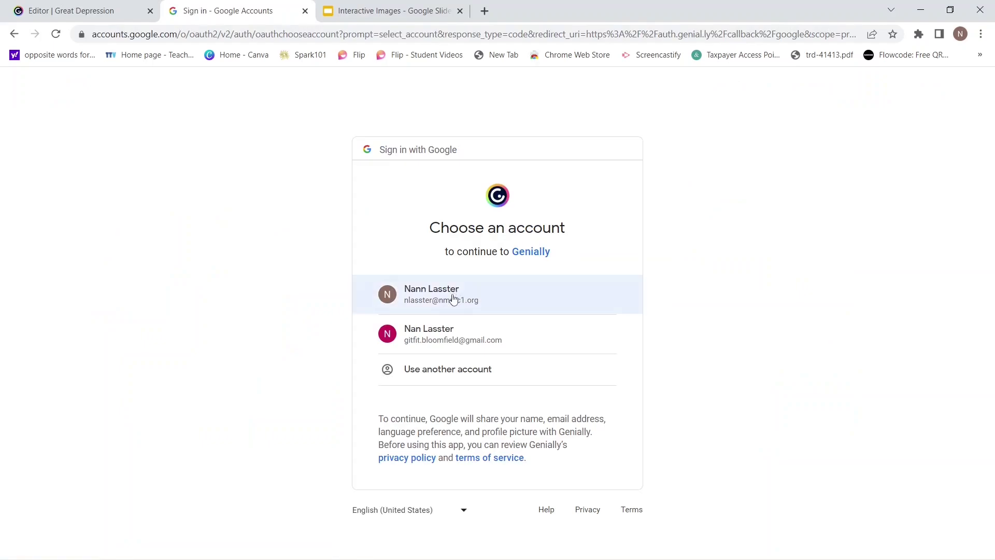
{"action": "left_click", "coordinate": [452, 298]}
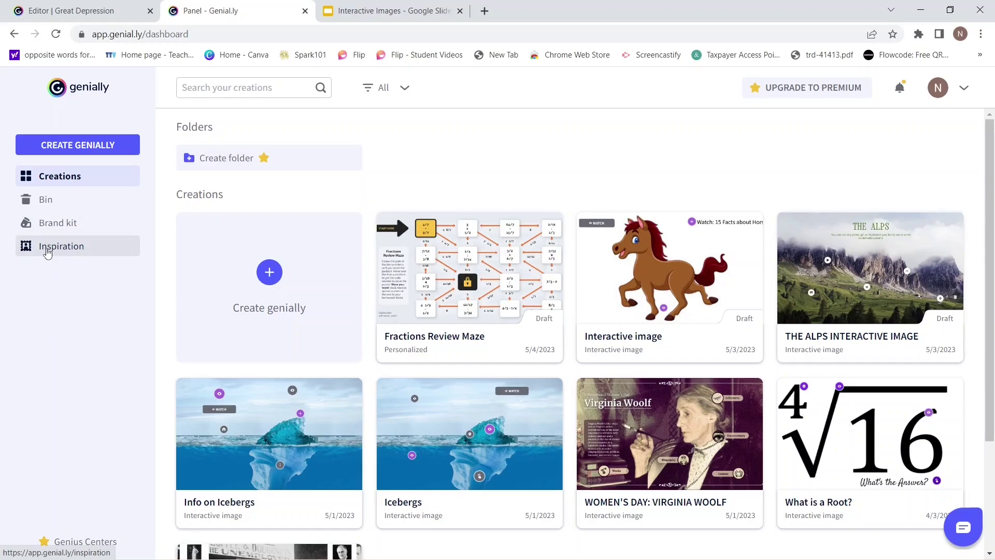
Step: Open the community inspiration gallery and filter out the Premium creations, keeping All and Free
{"action": "left_click", "coordinate": [47, 249]}
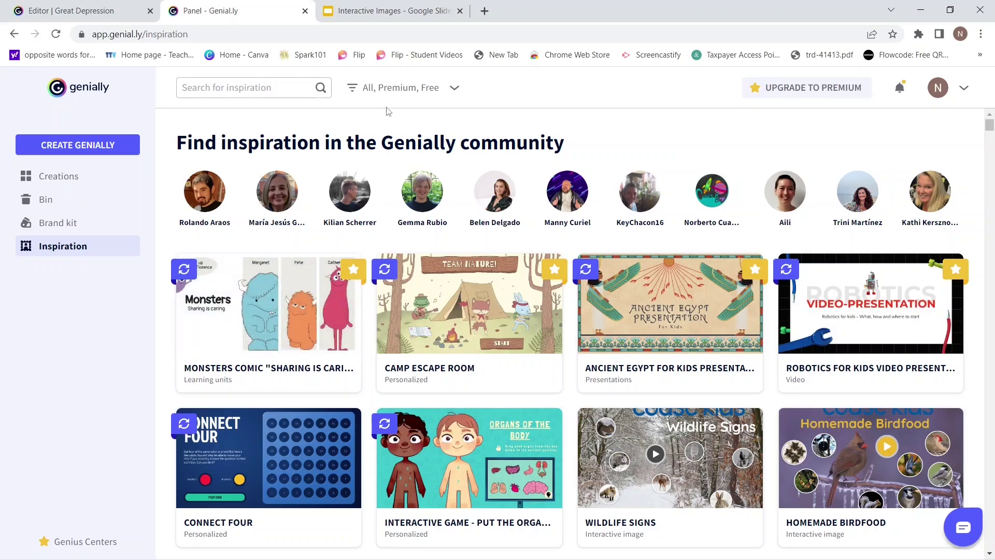
{"action": "left_click", "coordinate": [454, 90]}
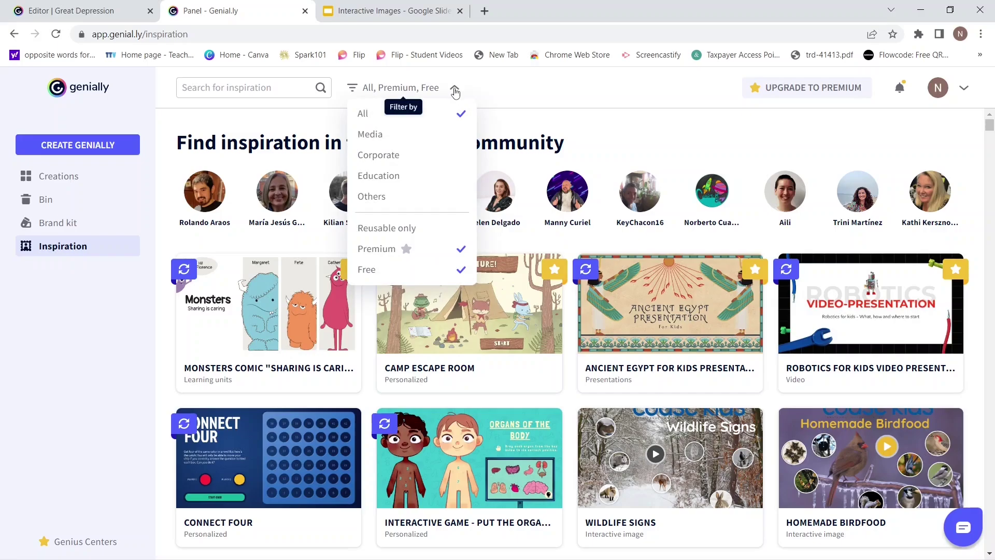
{"action": "left_click", "coordinate": [391, 252]}
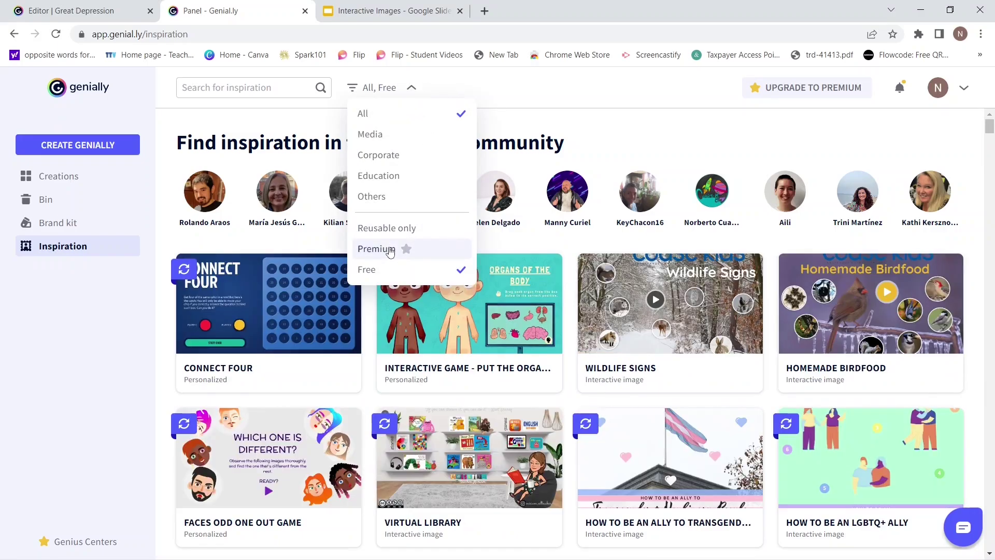
{"action": "left_click", "coordinate": [650, 131]}
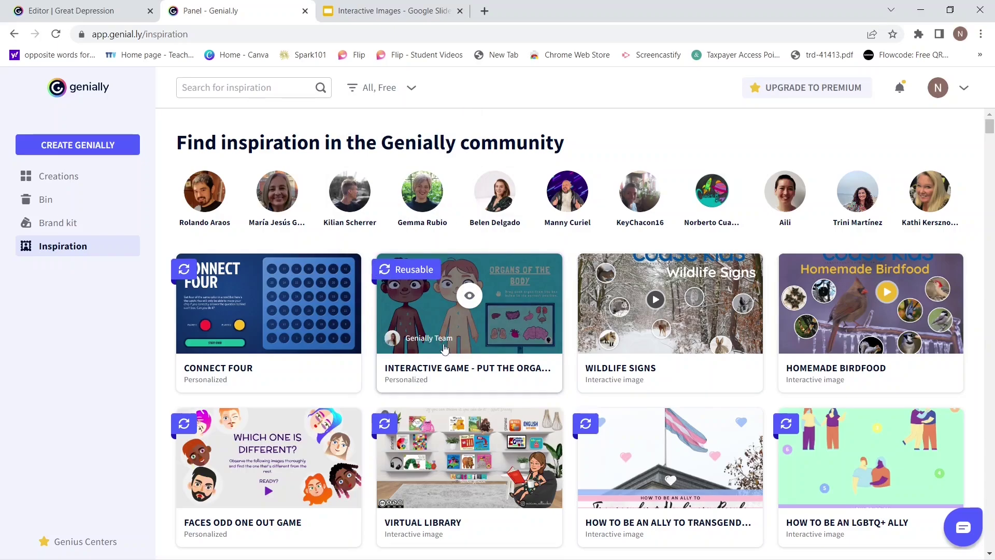
Step: Browse the free community creations and preview the interactive game about putting the organs in the right place
{"action": "scroll", "coordinate": [633, 468], "scroll_direction": "down", "scroll_amount": 2}
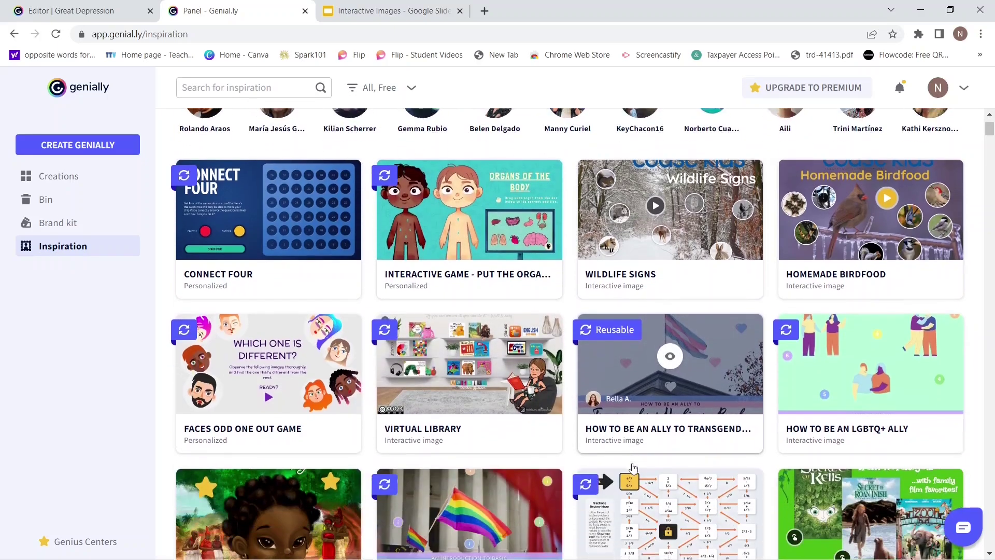
{"action": "scroll", "coordinate": [633, 468], "scroll_direction": "down", "scroll_amount": 3}
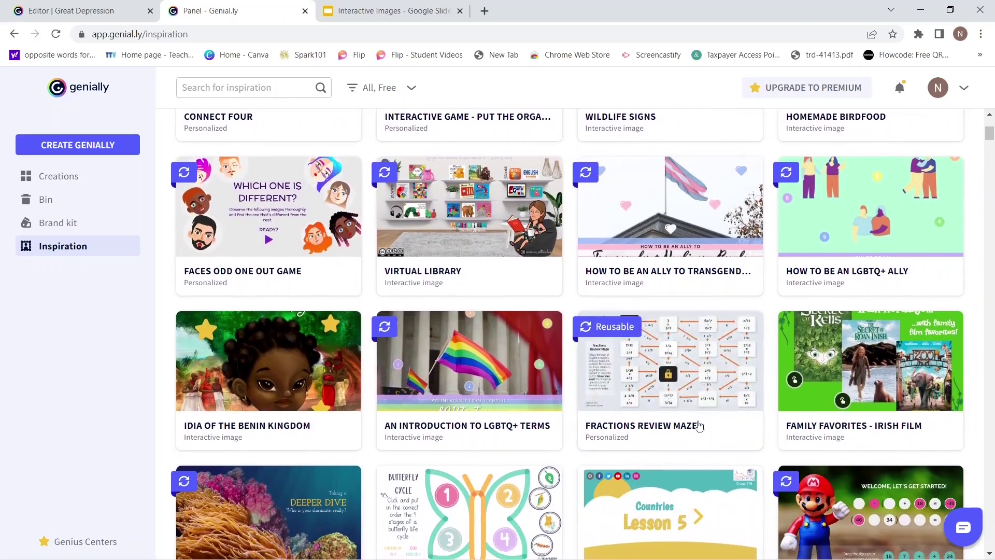
{"action": "scroll", "coordinate": [663, 487], "scroll_direction": "down", "scroll_amount": 3}
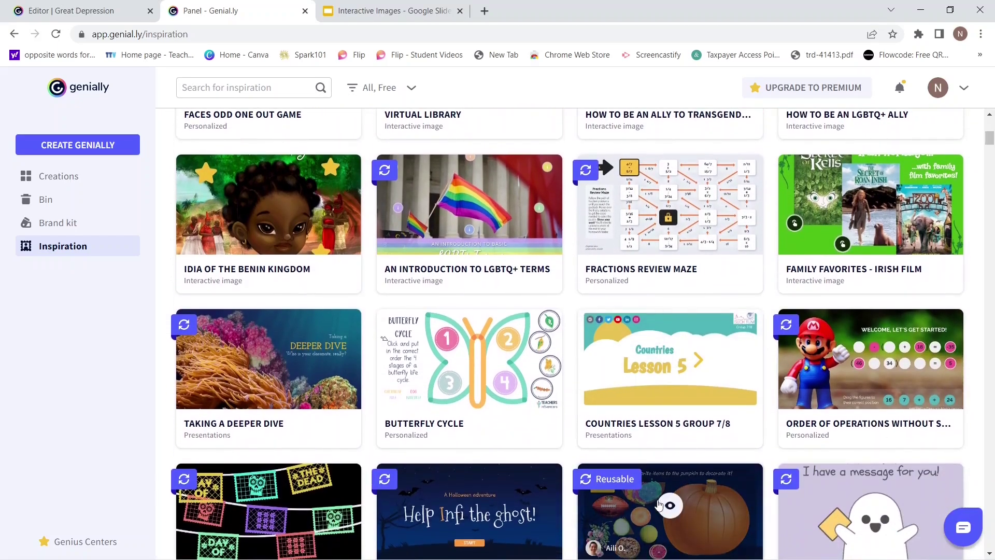
{"action": "scroll", "coordinate": [658, 504], "scroll_direction": "down", "scroll_amount": 3}
{"action": "scroll", "coordinate": [657, 503], "scroll_direction": "down", "scroll_amount": 1}
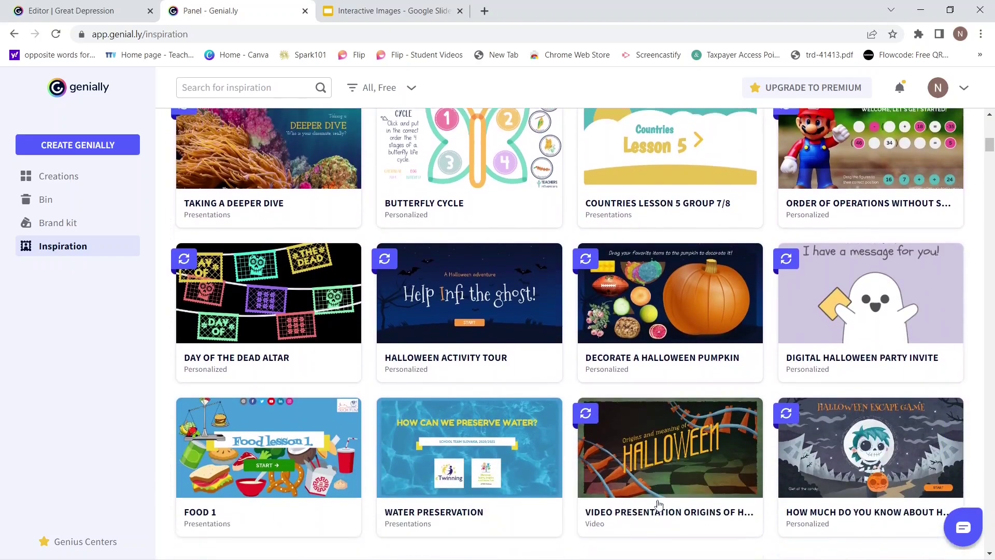
{"action": "scroll", "coordinate": [658, 504], "scroll_direction": "down", "scroll_amount": 2}
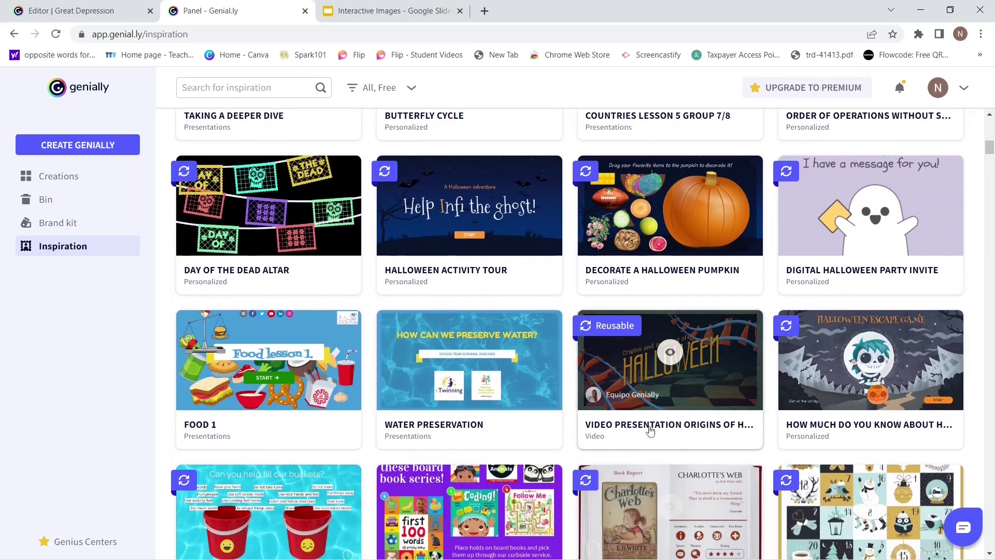
{"action": "scroll", "coordinate": [647, 490], "scroll_direction": "down", "scroll_amount": 2}
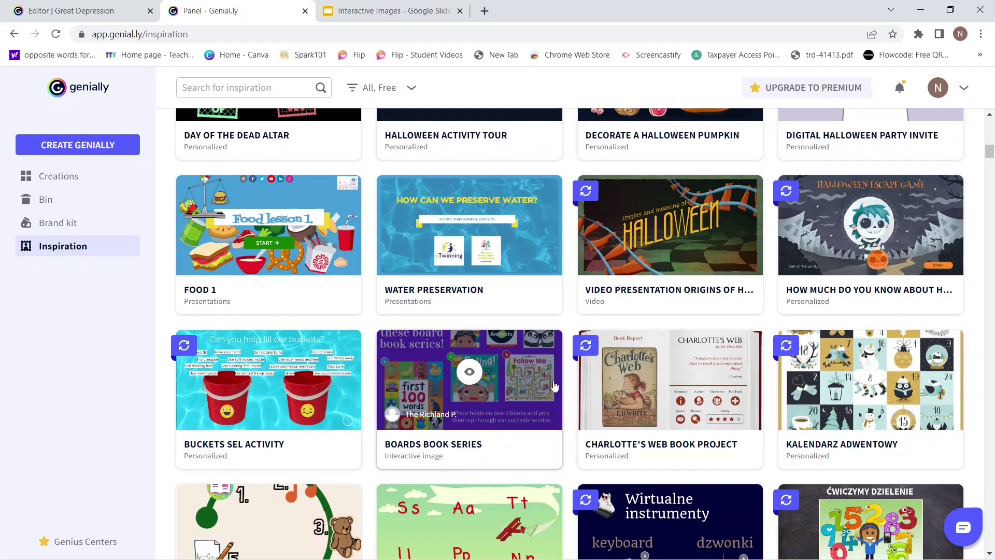
{"action": "scroll", "coordinate": [554, 386], "scroll_direction": "up", "scroll_amount": 6}
{"action": "scroll", "coordinate": [554, 386], "scroll_direction": "up", "scroll_amount": 9}
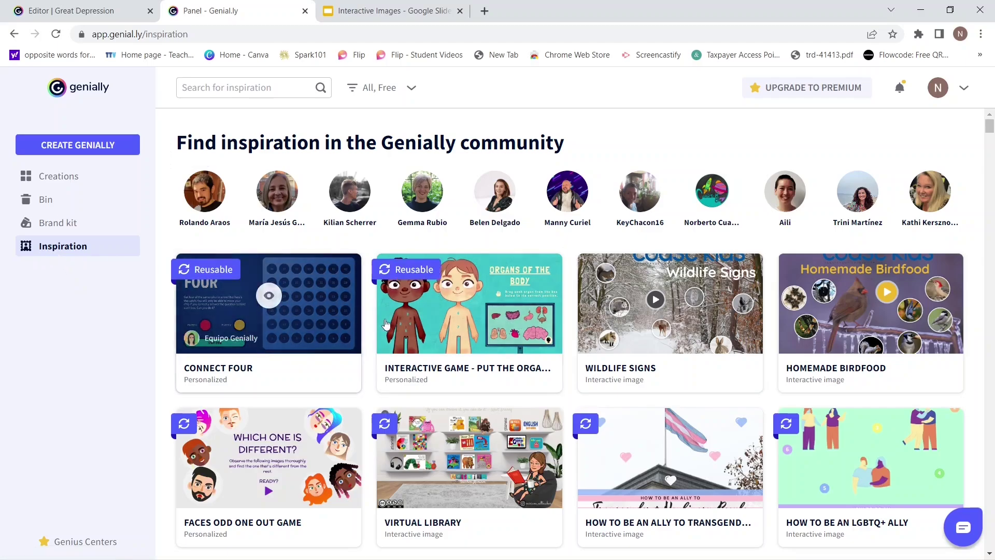
{"action": "left_click", "coordinate": [462, 328]}
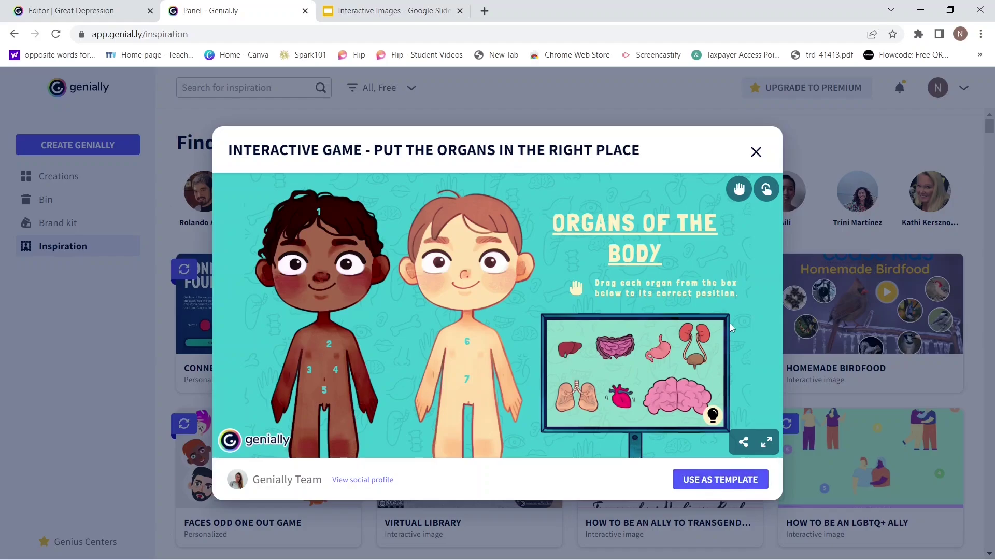
{"action": "left_click", "coordinate": [756, 153]}
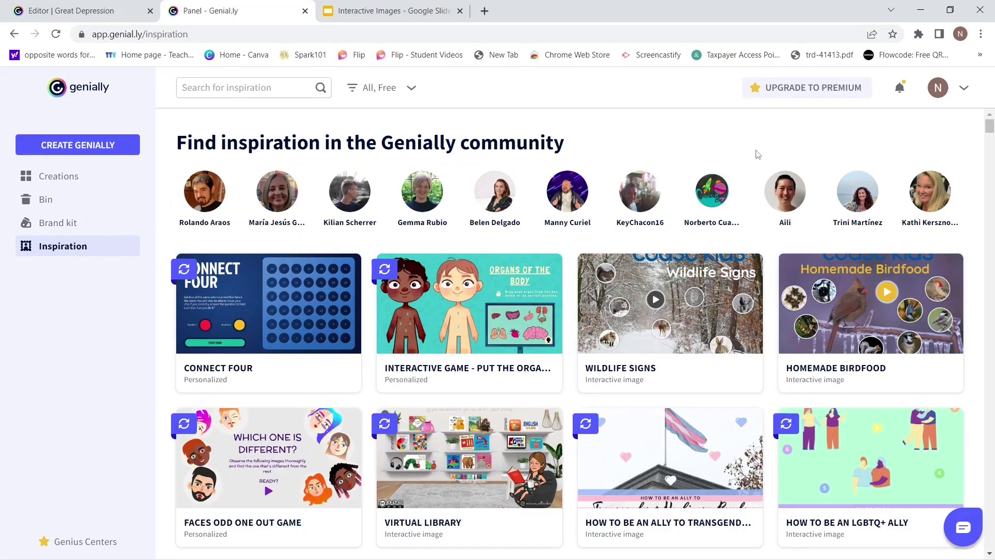
Step: Look through the deleted creations in the bin and return to the overview of own creations
{"action": "left_click", "coordinate": [46, 201]}
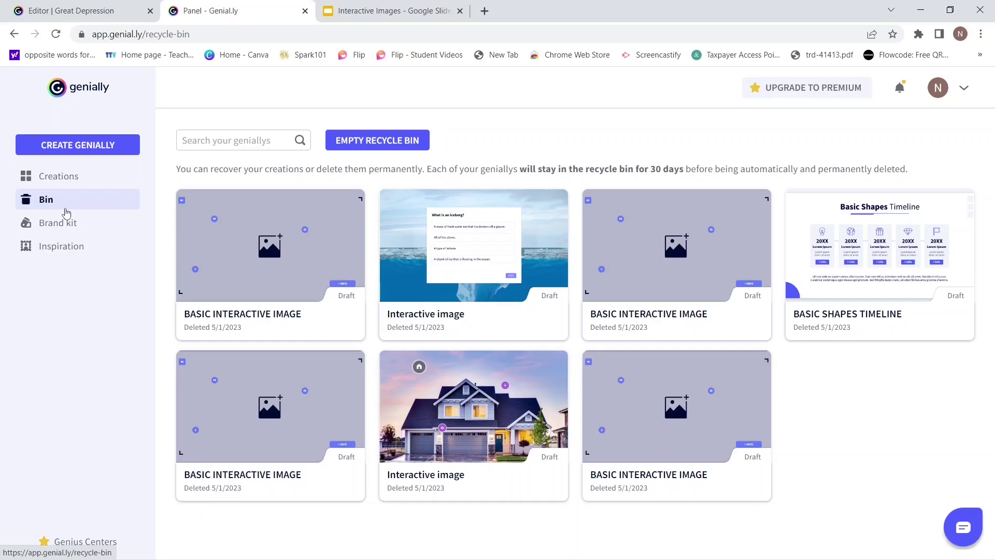
{"action": "left_click", "coordinate": [57, 179]}
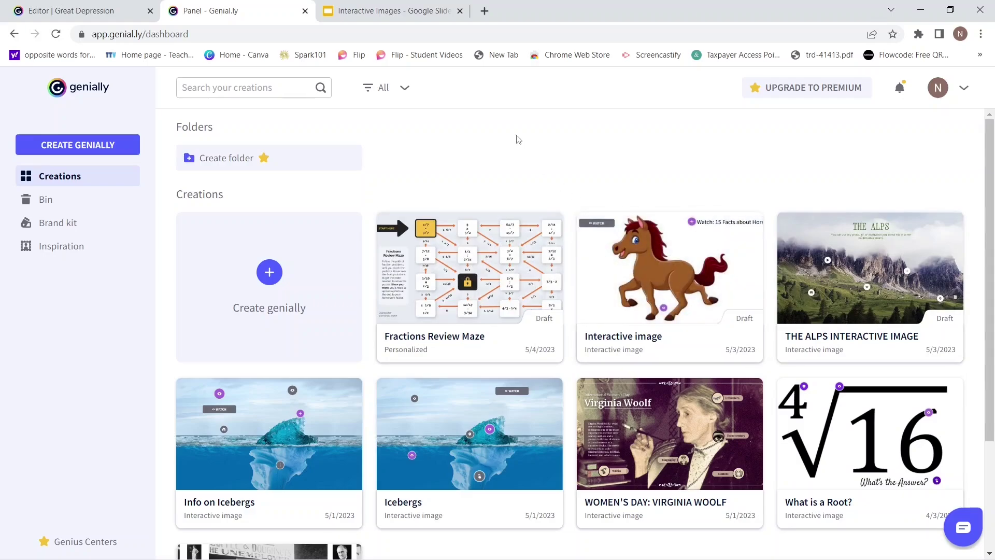
{"action": "mouse_move", "coordinate": [247, 164]}
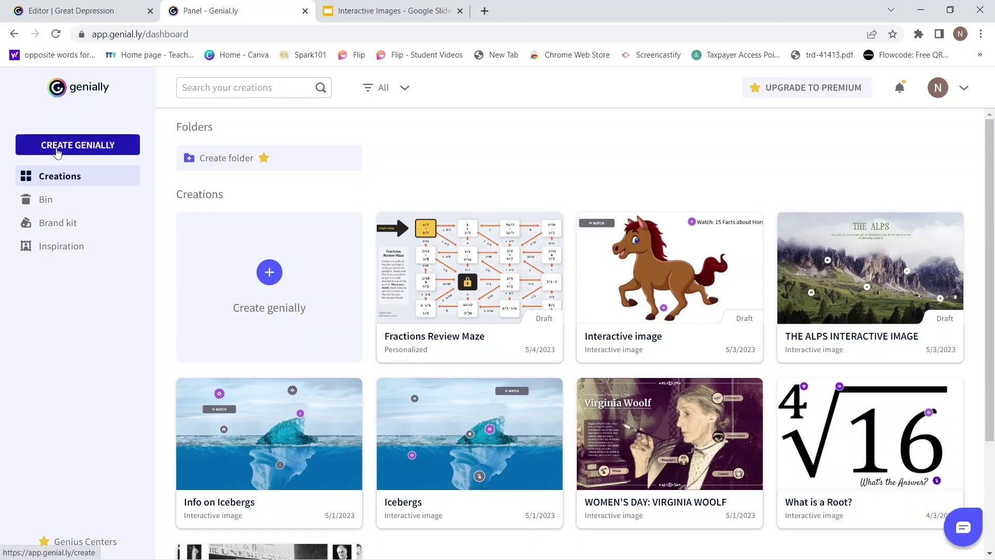
Step: Start a new genially and choose Interactive image as its type to open the matching templates
{"action": "left_click", "coordinate": [58, 147]}
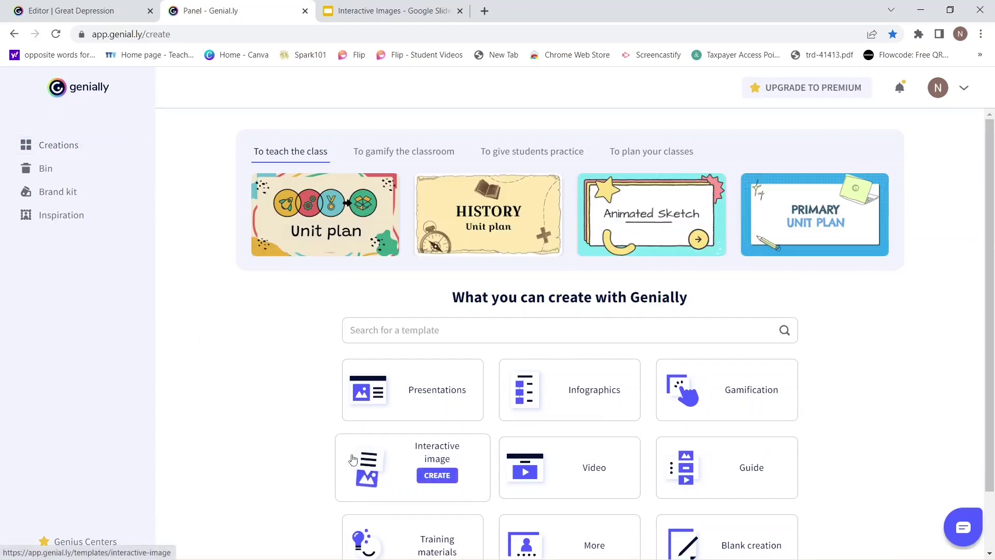
{"action": "mouse_move", "coordinate": [413, 400]}
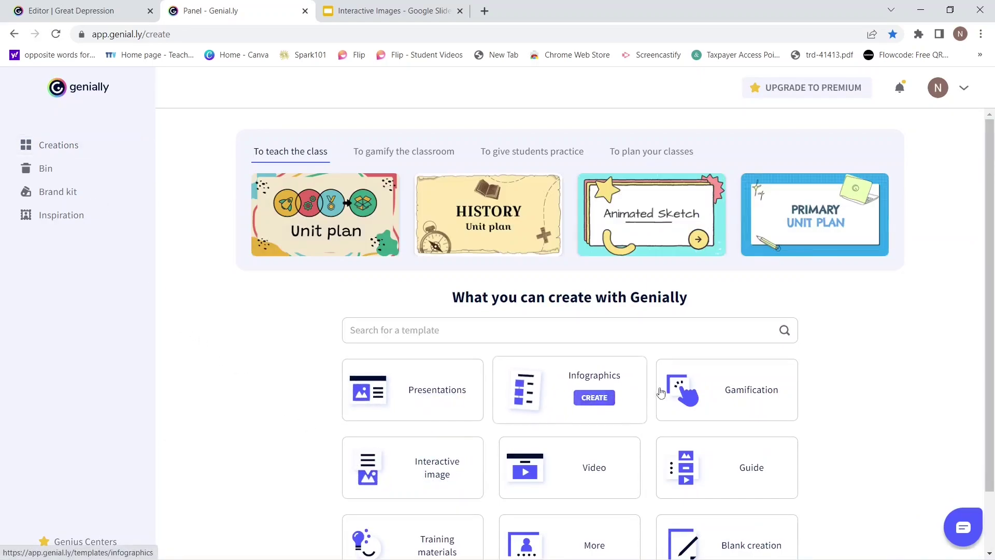
{"action": "mouse_move", "coordinate": [744, 401]}
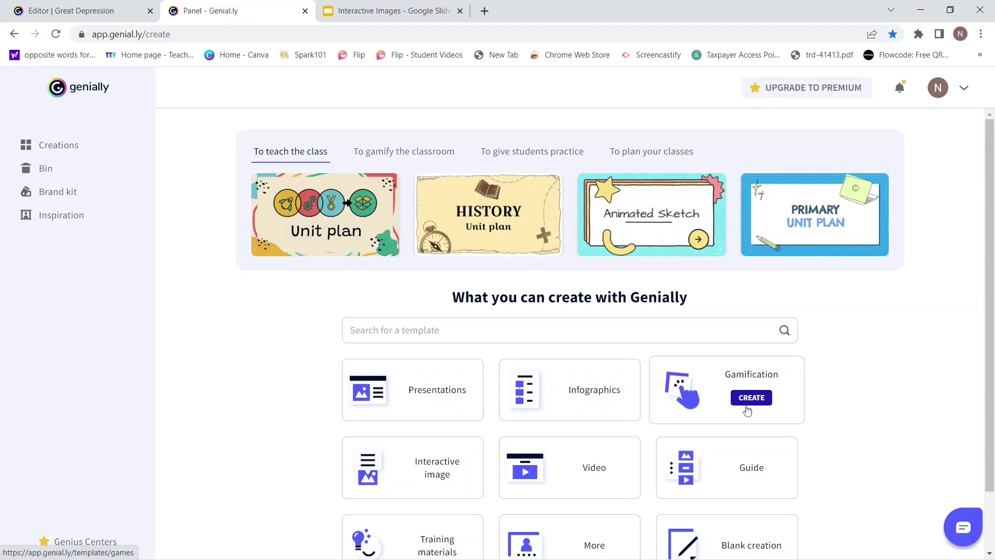
{"action": "scroll", "coordinate": [647, 481], "scroll_direction": "down", "scroll_amount": 1}
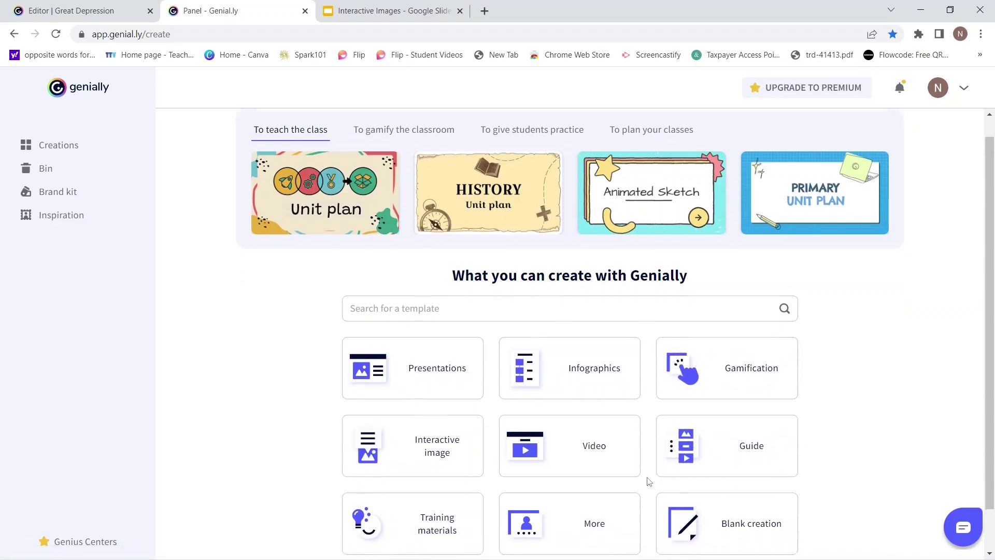
{"action": "mouse_move", "coordinate": [571, 372]}
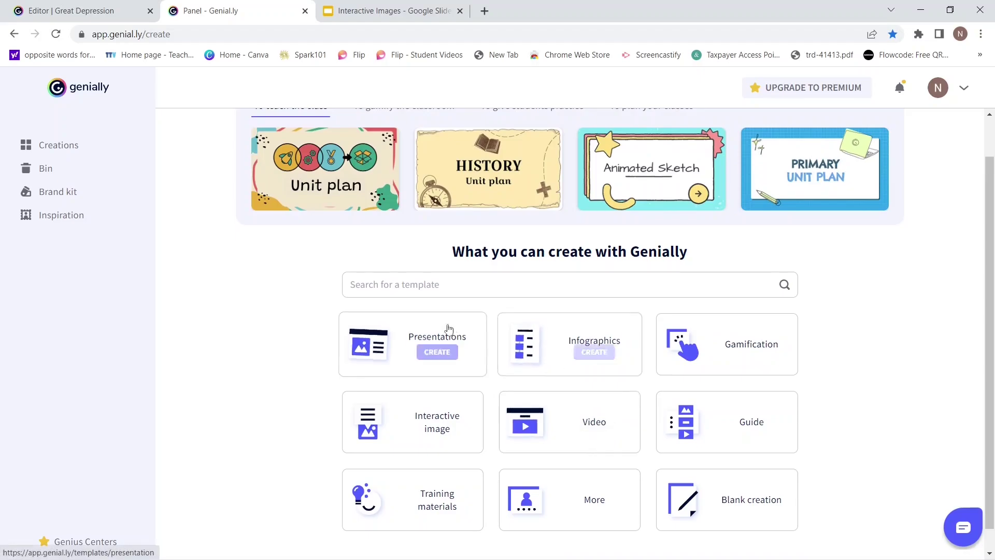
{"action": "mouse_move", "coordinate": [435, 423]}
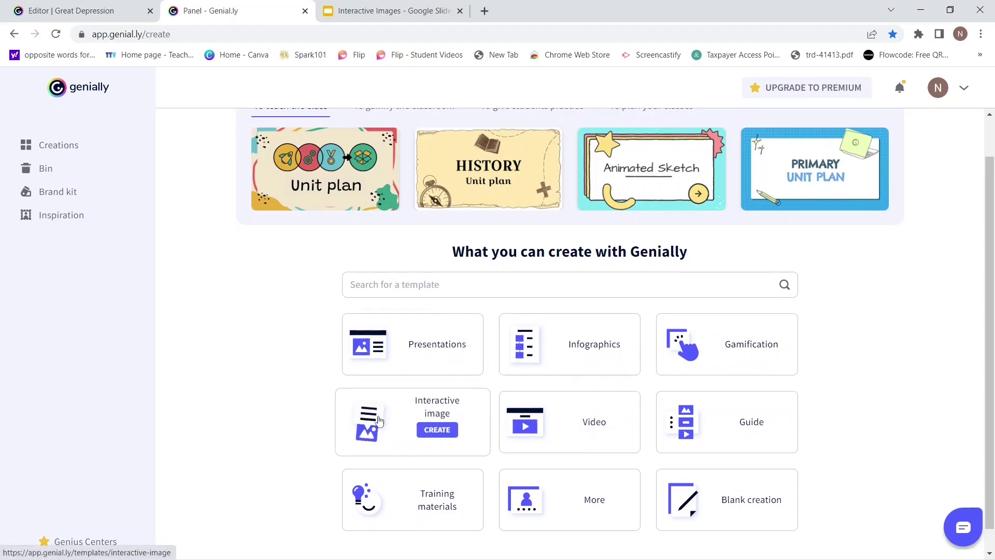
{"action": "left_click", "coordinate": [438, 430]}
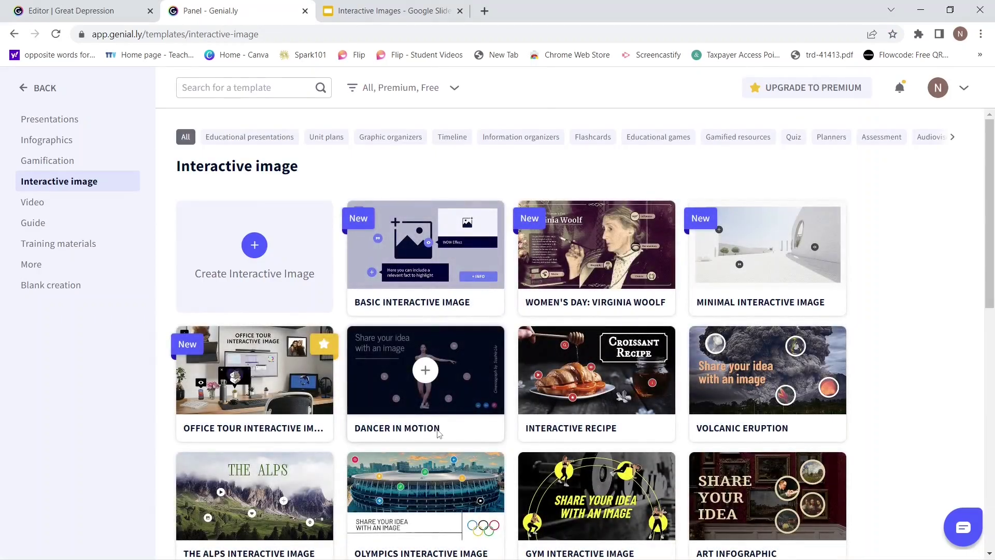
Step: Create a new interactive image from the Cartoon Horse PNG on the Desktop, accepting the default crop
{"action": "mouse_move", "coordinate": [584, 264]}
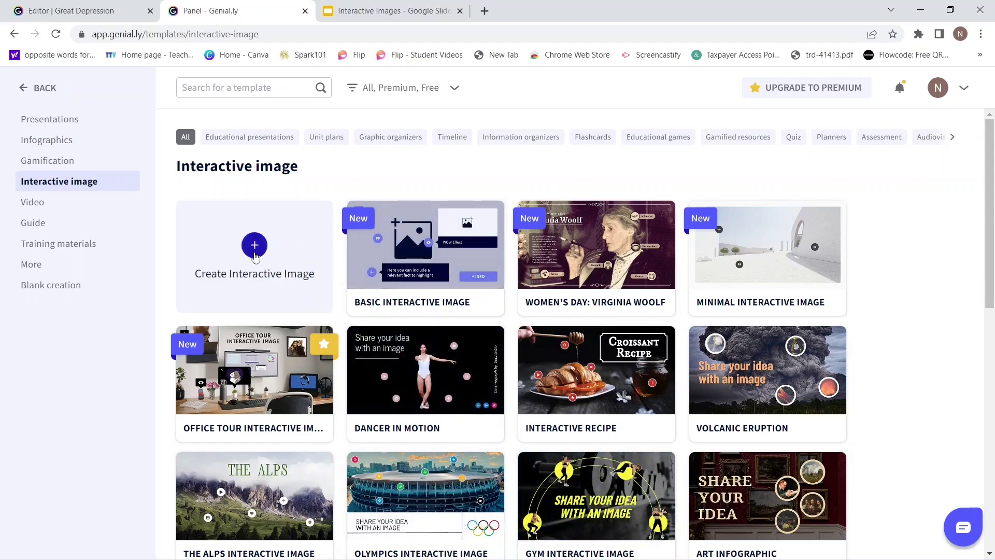
{"action": "left_click", "coordinate": [254, 246]}
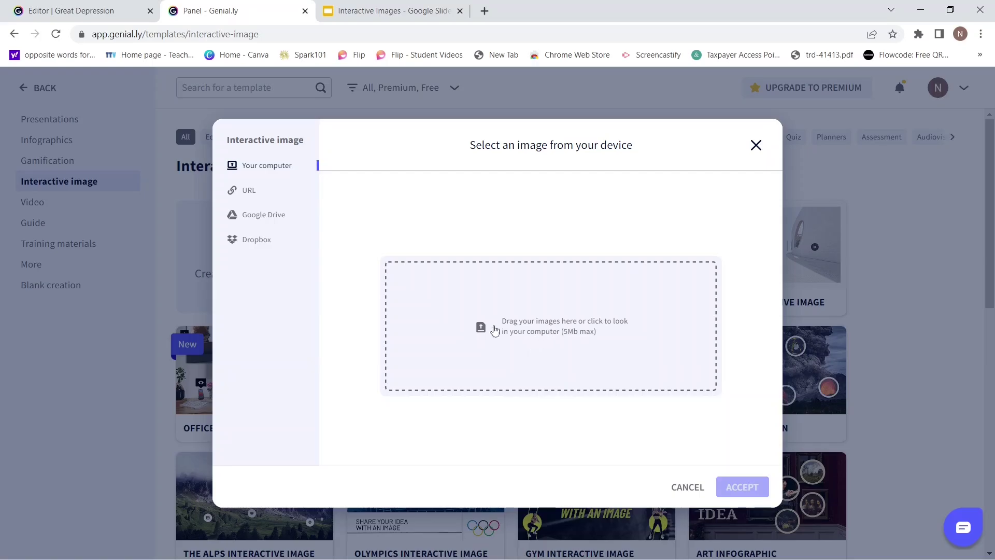
{"action": "left_click", "coordinate": [267, 534]}
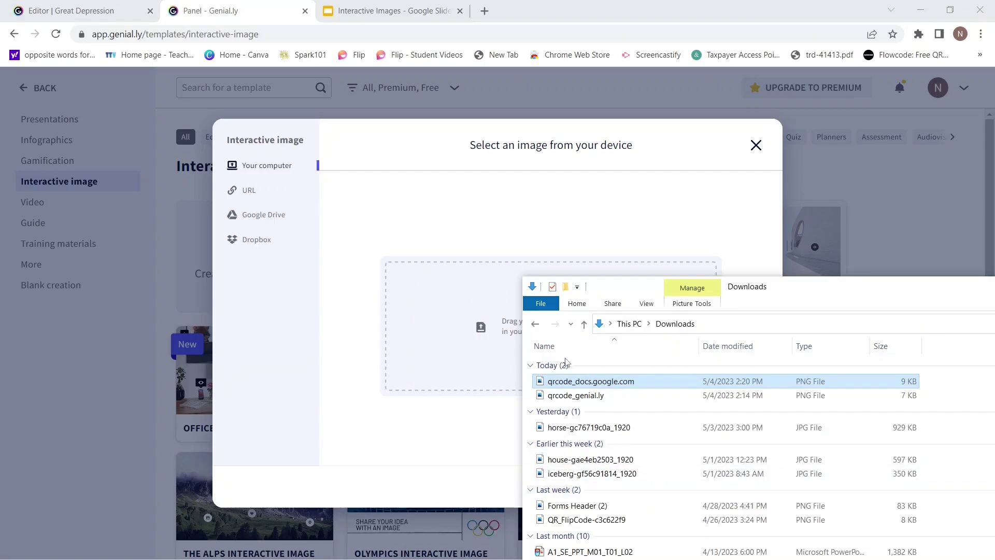
{"action": "left_click", "coordinate": [536, 325]}
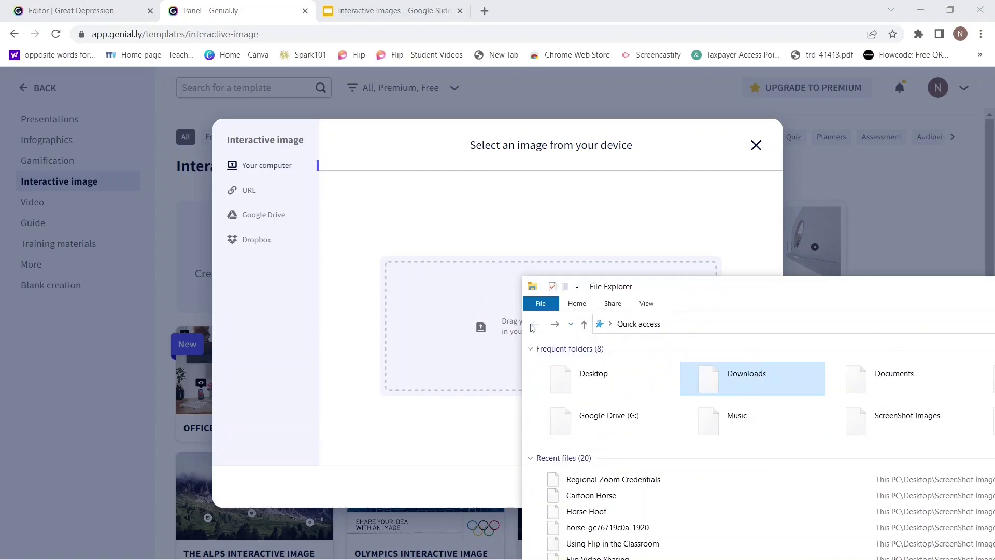
{"action": "left_click", "coordinate": [587, 384]}
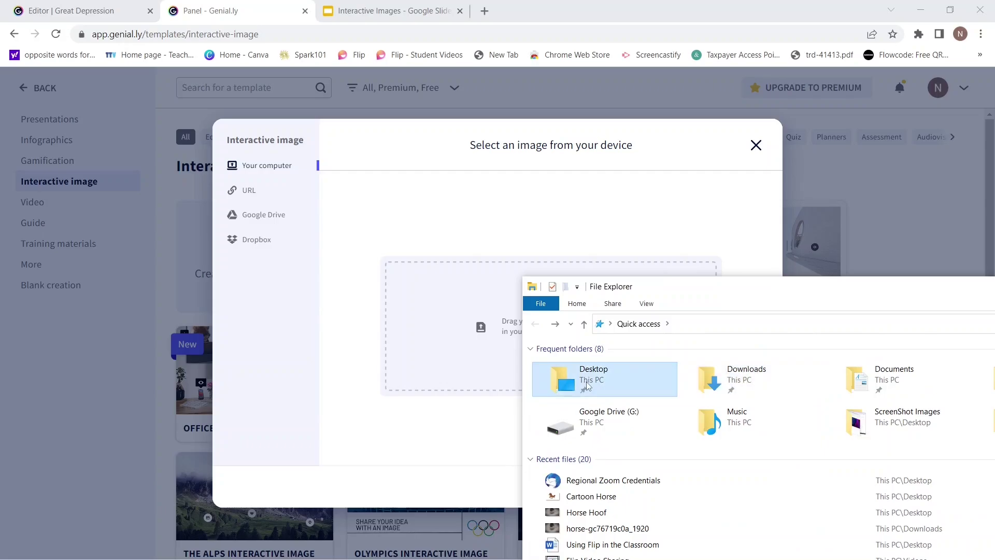
{"action": "double_click", "coordinate": [587, 384]}
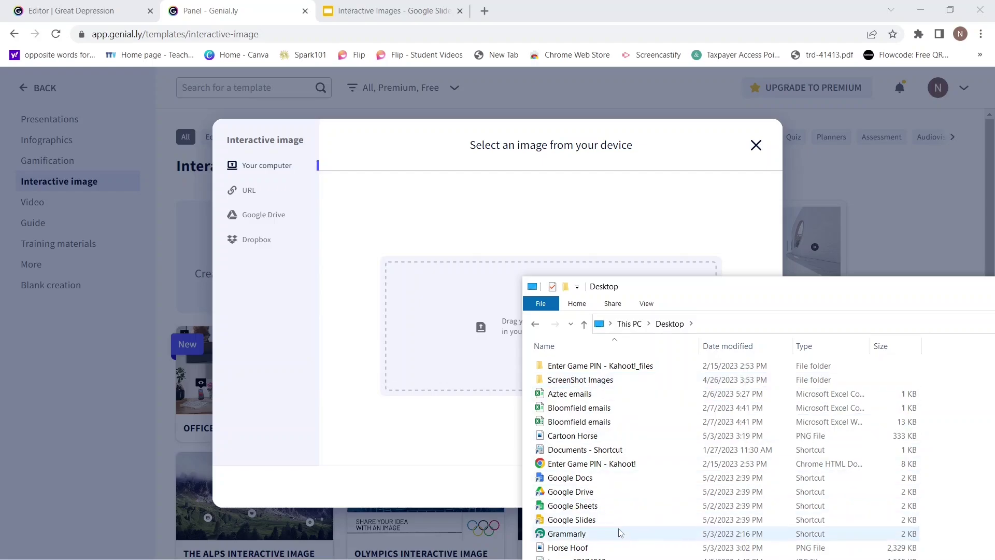
{"action": "scroll", "coordinate": [620, 532], "scroll_direction": "down", "scroll_amount": 1}
{"action": "scroll", "coordinate": [620, 533], "scroll_direction": "up", "scroll_amount": 1}
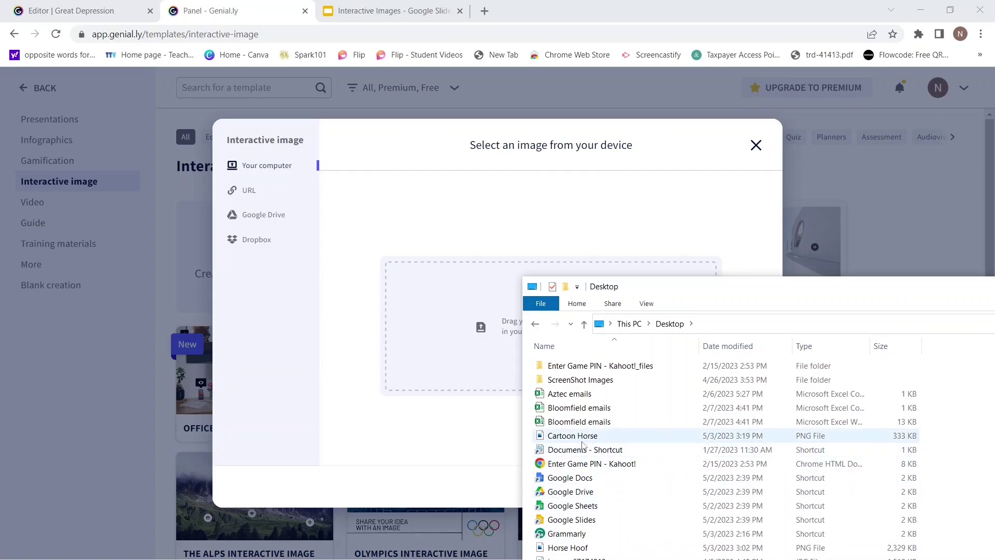
{"action": "left_click_drag", "start_coordinate": [572, 440], "coordinate": [449, 334]}
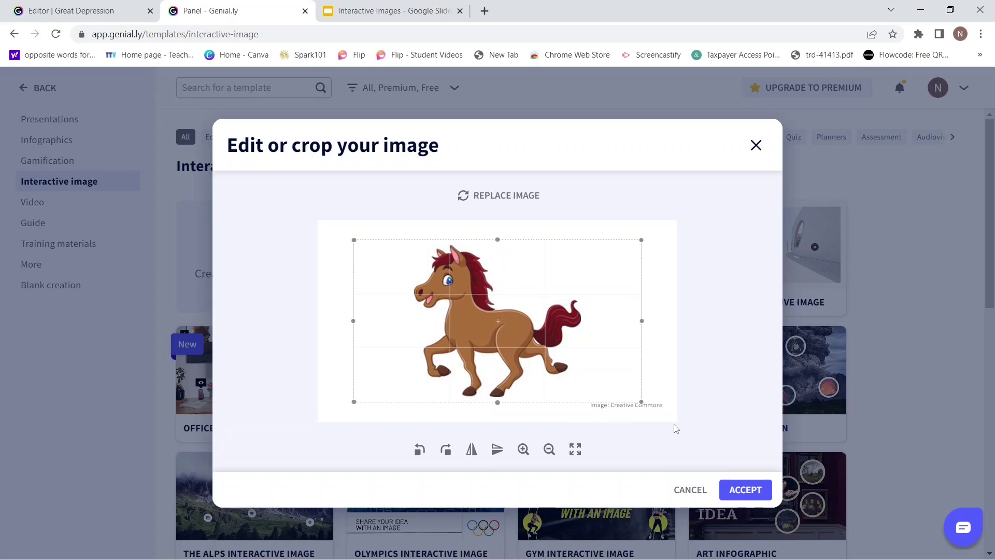
{"action": "left_click", "coordinate": [744, 490]}
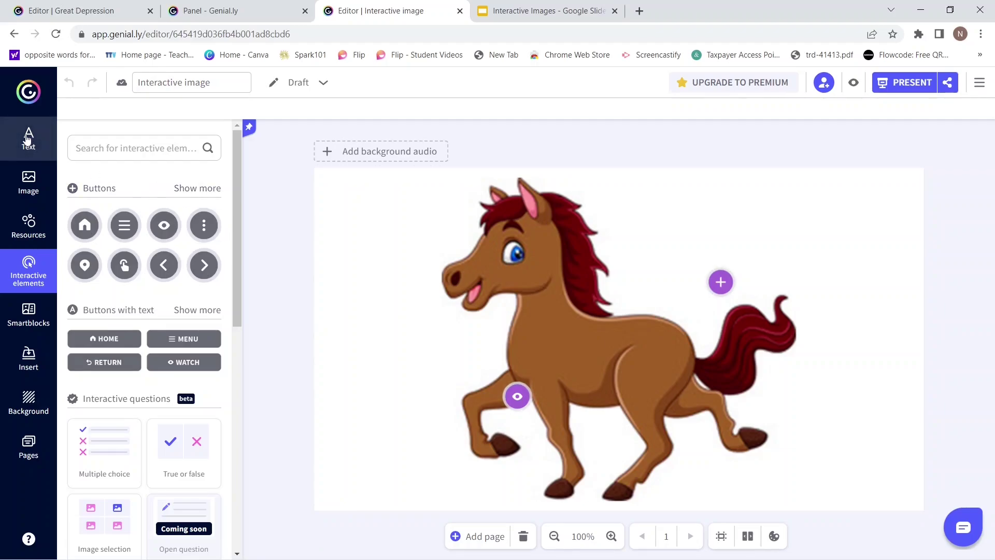
Step: Add a Title 2 text reading "All About Horses" to the horse image
{"action": "left_click", "coordinate": [28, 139]}
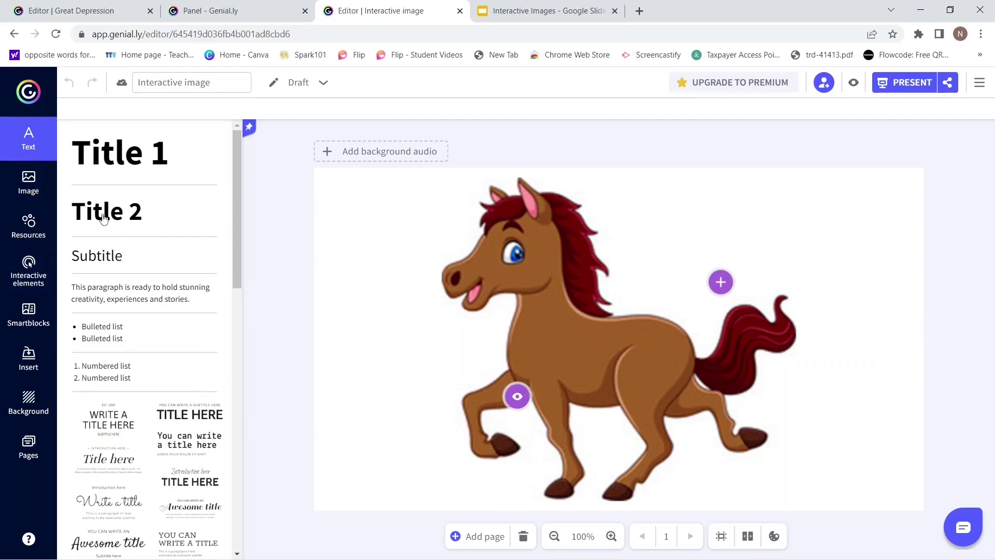
{"action": "left_click", "coordinate": [103, 219]}
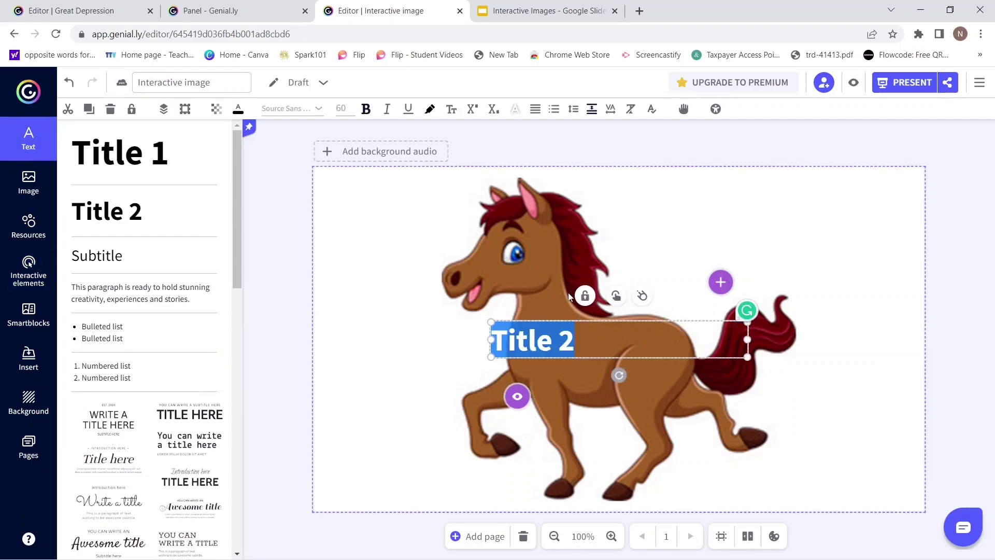
{"action": "type", "text": "All "}
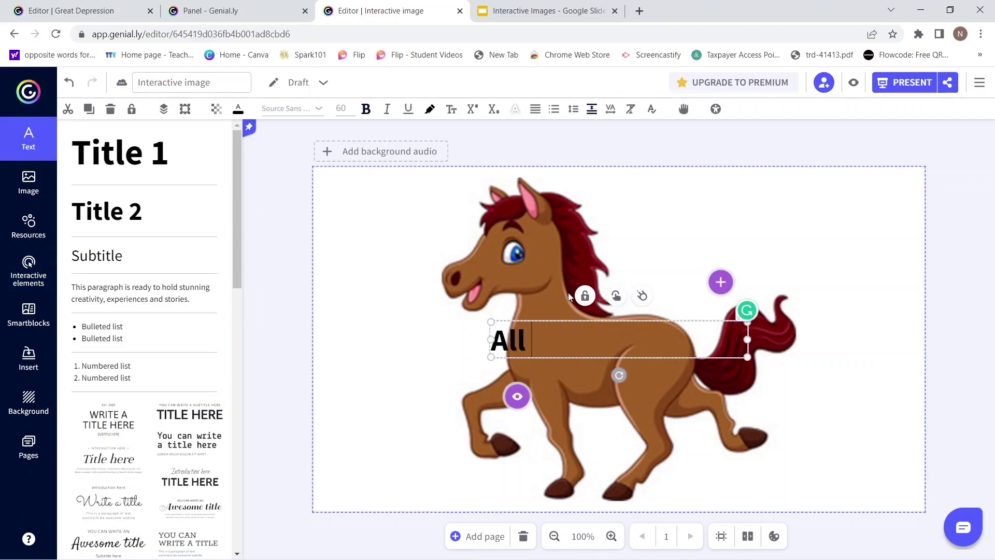
{"action": "type", "text": "Ab"}
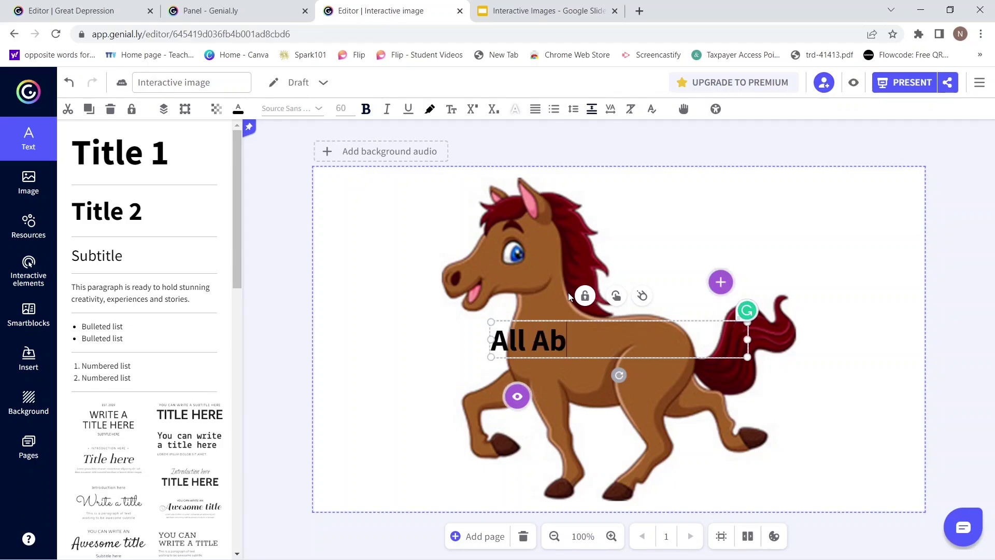
{"action": "type", "text": "out Hors"}
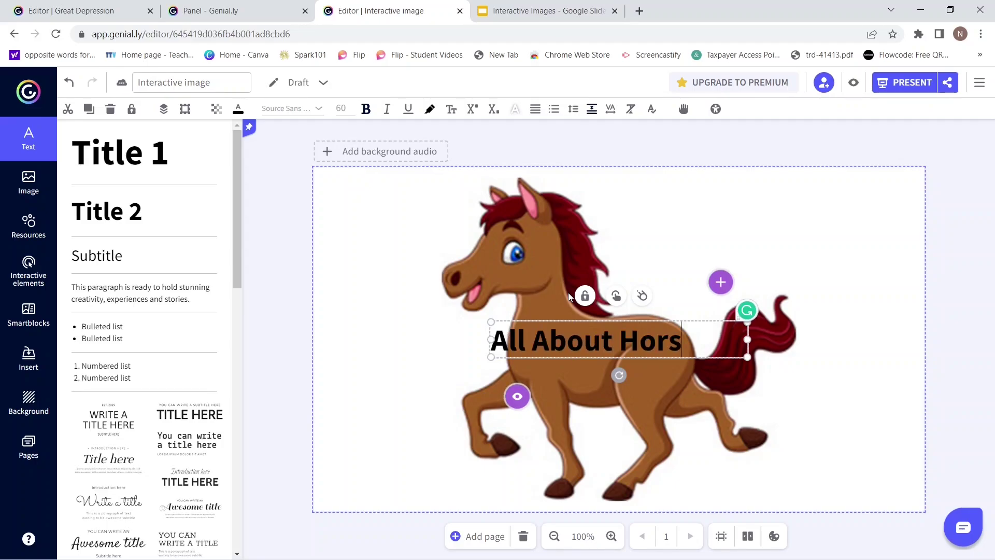
{"action": "type", "text": "es"}
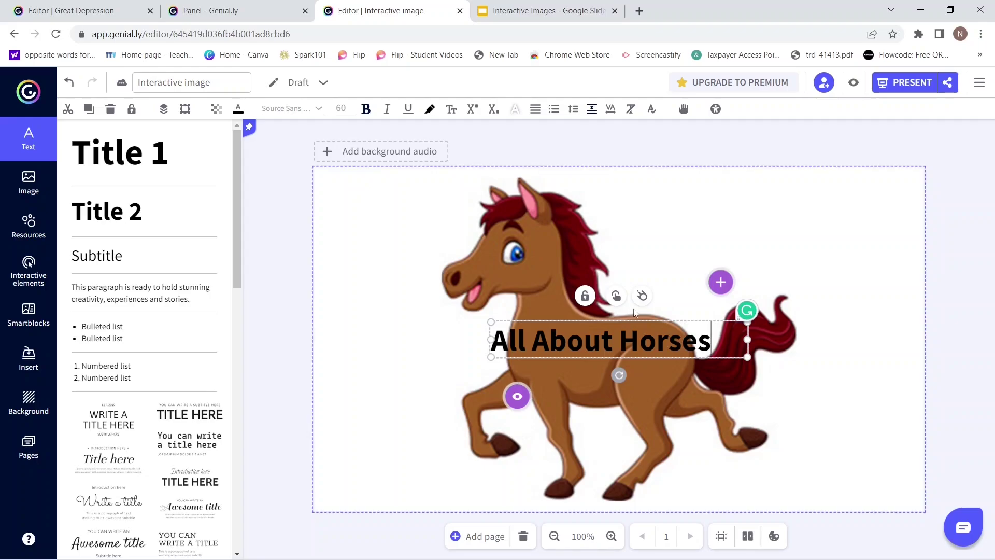
Step: Move the title to the upper-left corner of the page and narrow its box so it wraps onto two lines beside the horse
{"action": "right_click", "coordinate": [492, 196]}
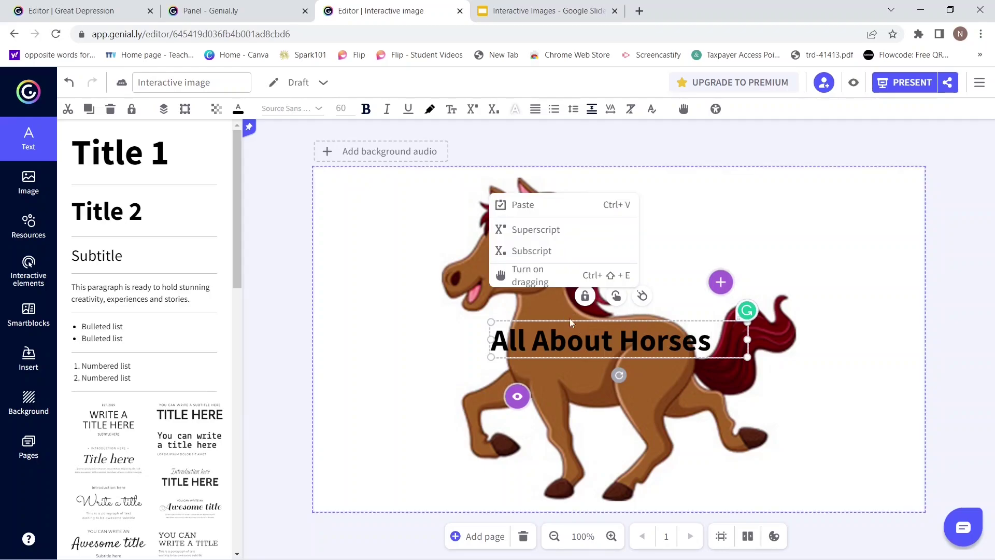
{"action": "left_click_drag", "start_coordinate": [570, 320], "coordinate": [412, 176]}
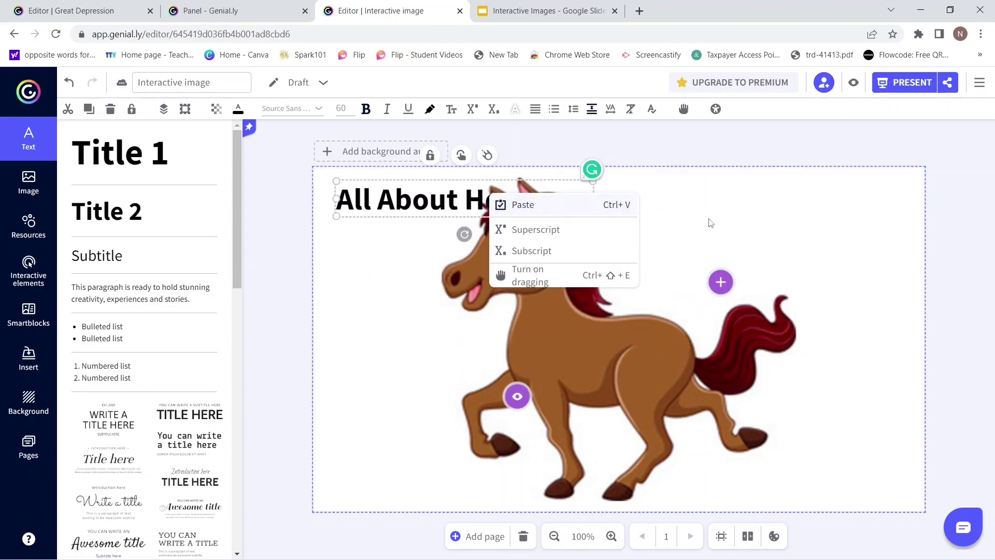
{"action": "left_click", "coordinate": [726, 226]}
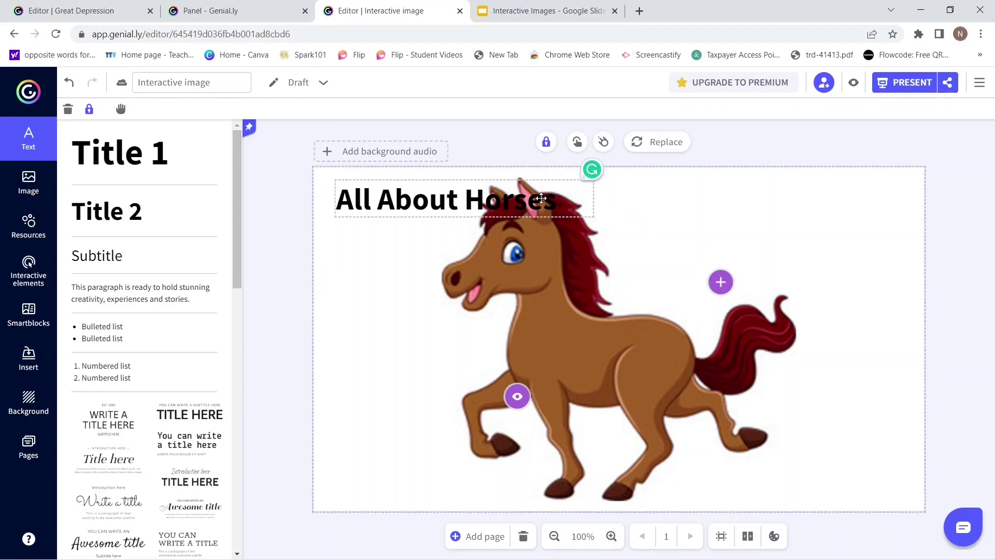
{"action": "left_click", "coordinate": [542, 197]}
{"action": "left_click_drag", "start_coordinate": [593, 199], "coordinate": [498, 217]}
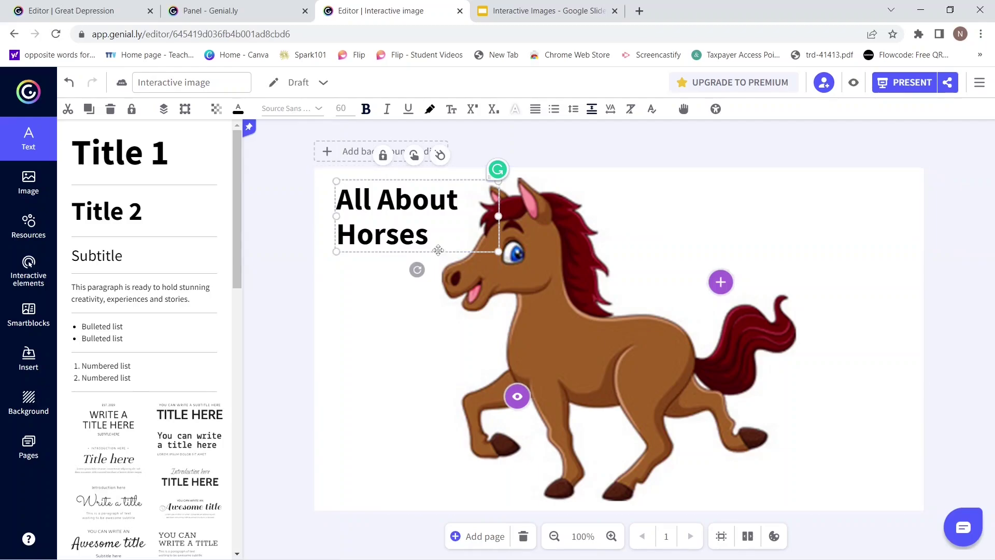
{"action": "left_click_drag", "start_coordinate": [438, 250], "coordinate": [432, 249]}
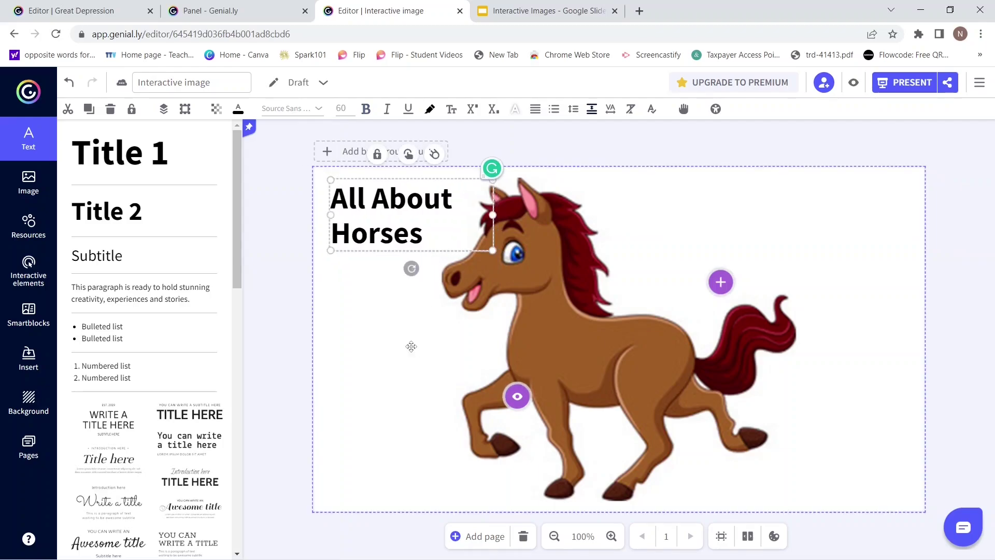
{"action": "left_click", "coordinate": [412, 348]}
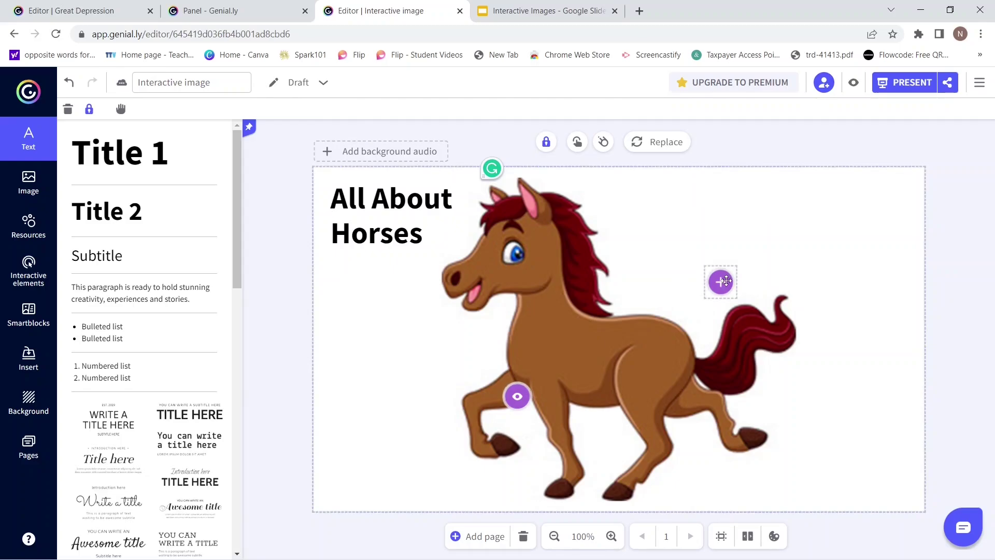
Step: Replace the purple plus button with the play button design and move it up into the empty area above the horse's back
{"action": "left_click", "coordinate": [518, 402]}
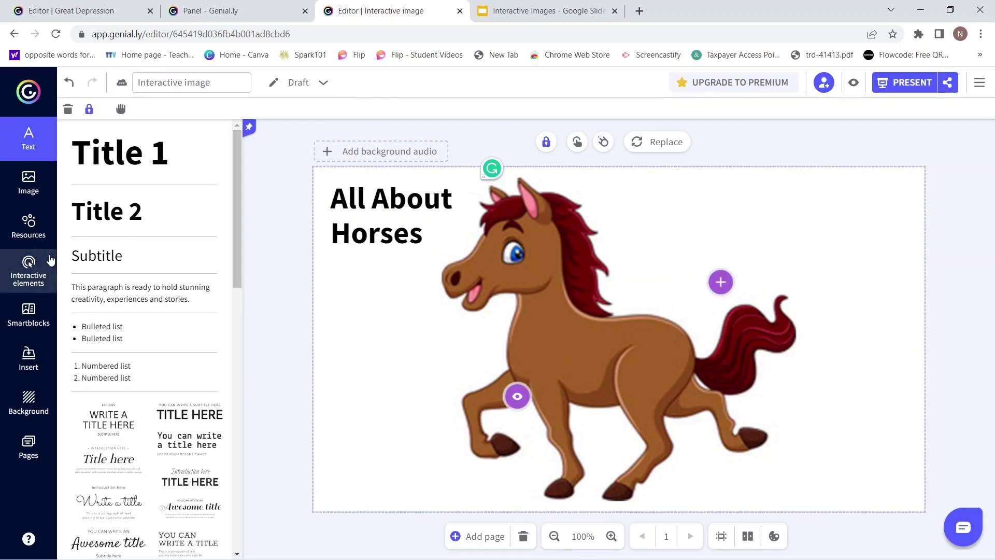
{"action": "left_click", "coordinate": [29, 265]}
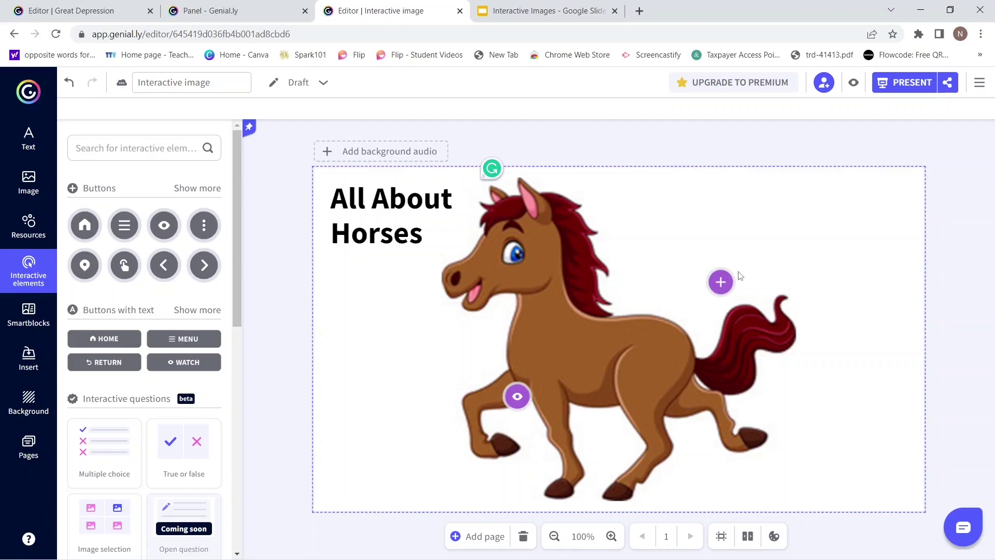
{"action": "left_click", "coordinate": [727, 280]}
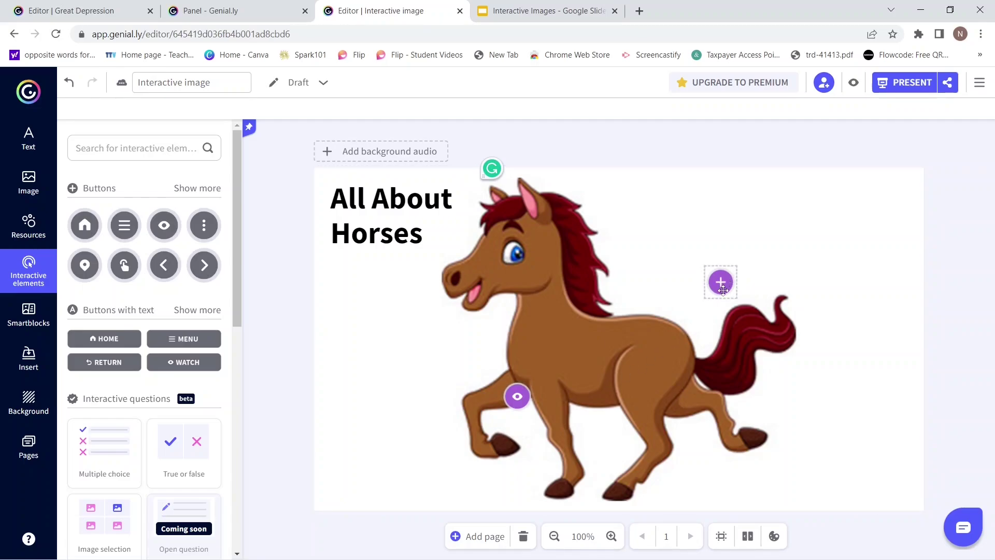
{"action": "left_click", "coordinate": [722, 284]}
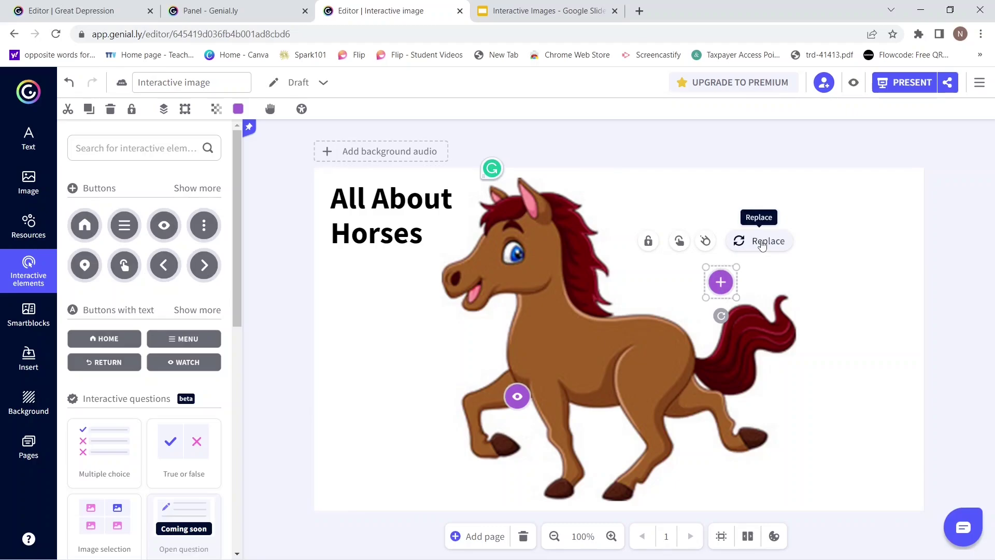
{"action": "left_click", "coordinate": [762, 242]}
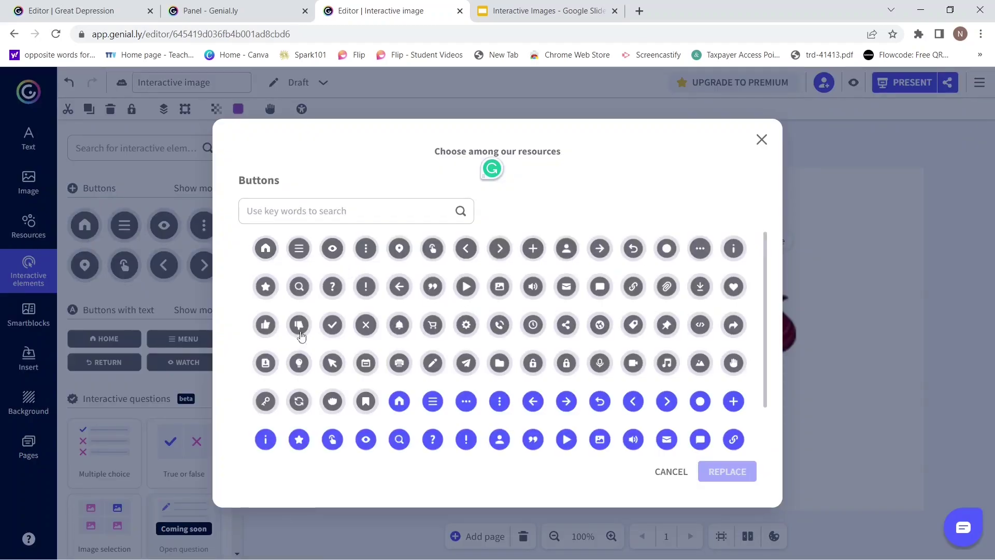
{"action": "left_click", "coordinate": [566, 441]}
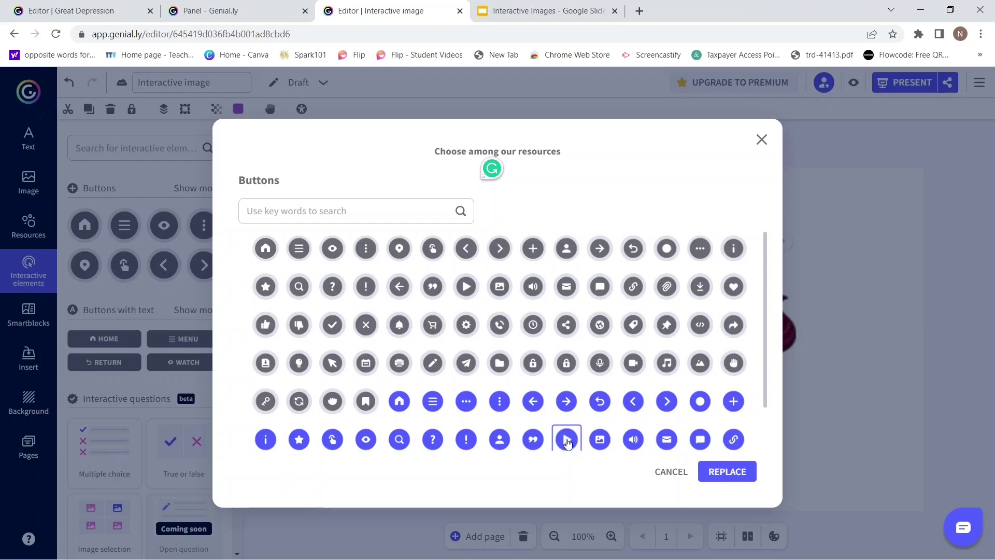
{"action": "left_click", "coordinate": [567, 441]}
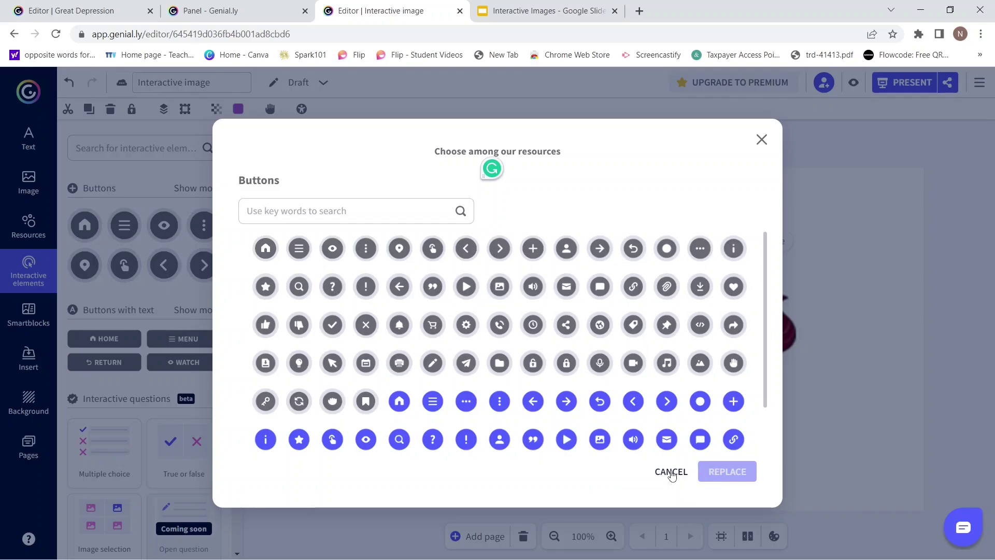
{"action": "left_click", "coordinate": [566, 443]}
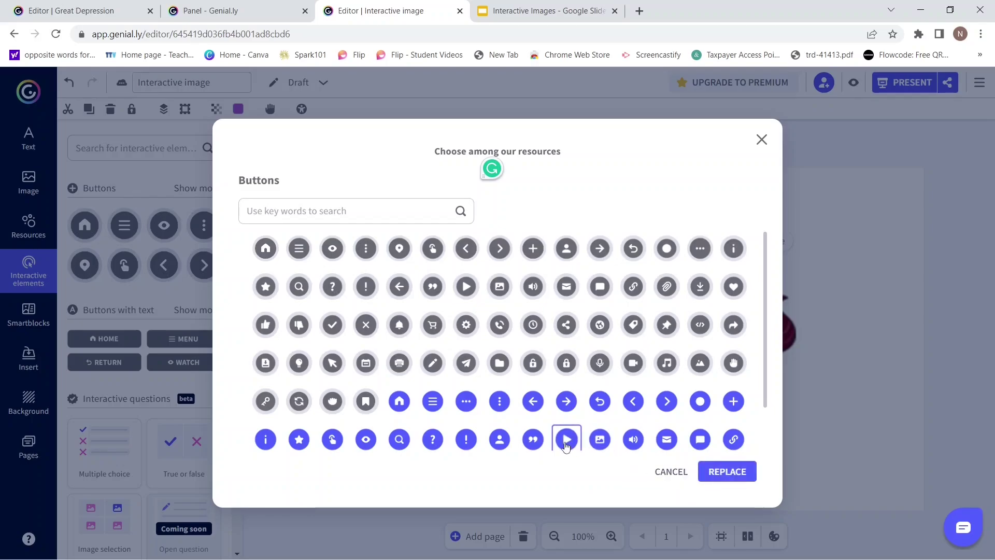
{"action": "left_click", "coordinate": [719, 474]}
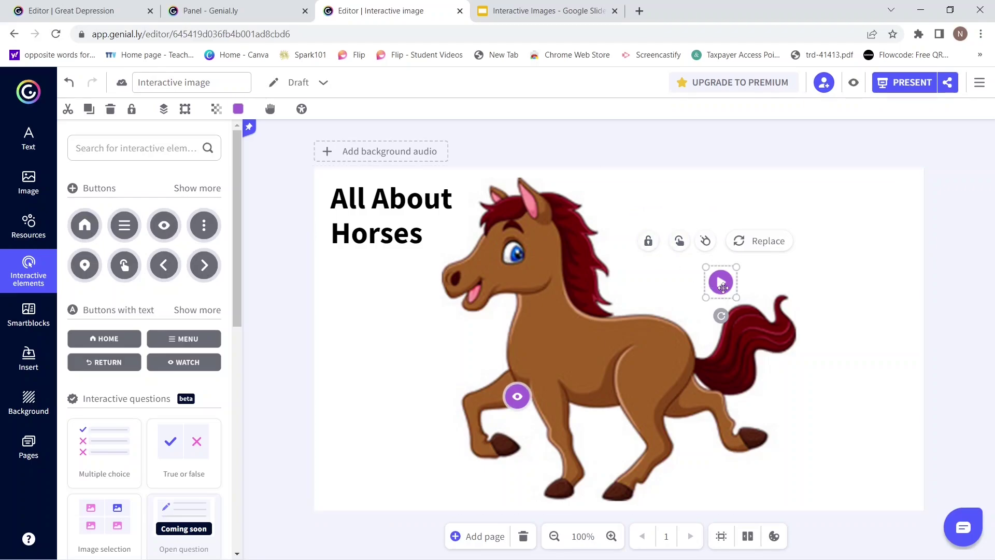
{"action": "left_click_drag", "start_coordinate": [723, 287], "coordinate": [712, 208]}
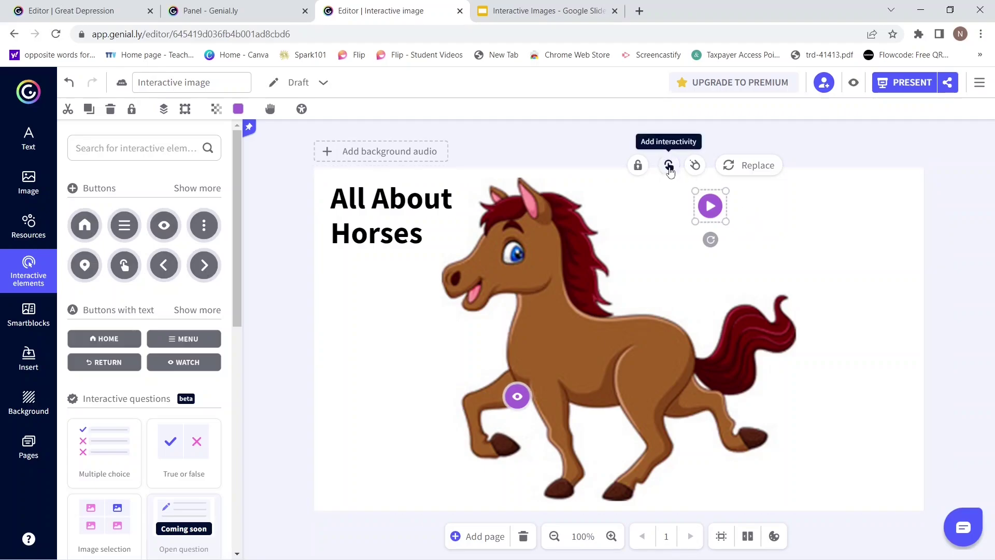
Step: Give the play button a Window interactivity with the text "Watch this video to find out about 15 facts about horses."
{"action": "left_click", "coordinate": [668, 166]}
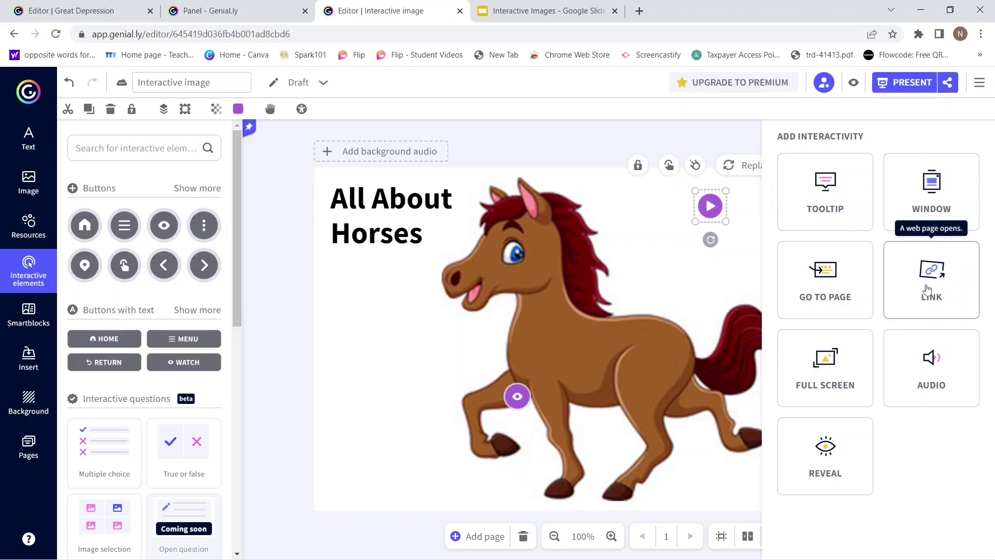
{"action": "left_click", "coordinate": [931, 194]}
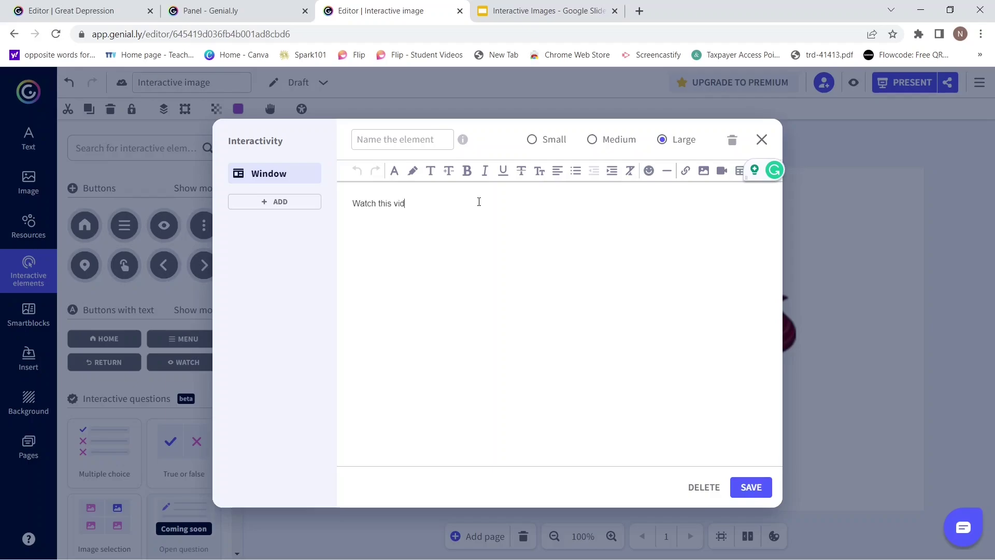
{"action": "type", "text": "eo to find out abou"}
{"action": "type", "text": "t 15 facts about horses."}
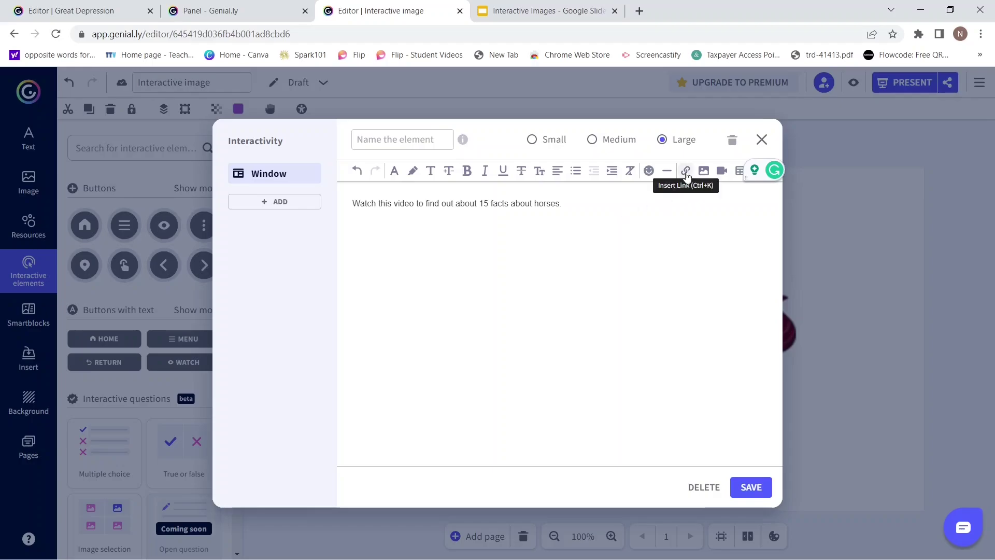
{"action": "key", "text": "Return"}
Step: Start inserting a video by URL below the text, and copy the YouTube link from the Word document Document1
{"action": "left_click", "coordinate": [722, 172]}
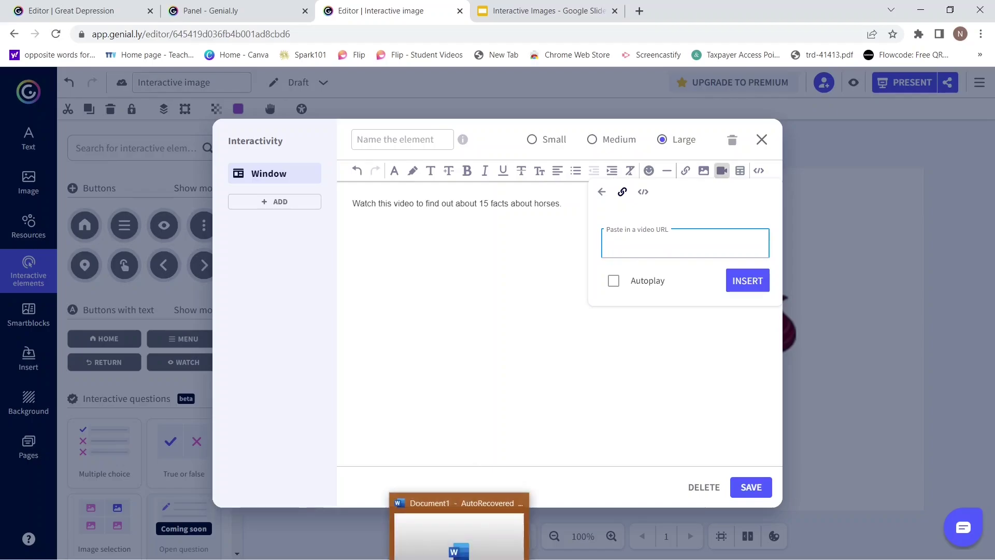
{"action": "left_click", "coordinate": [456, 534]}
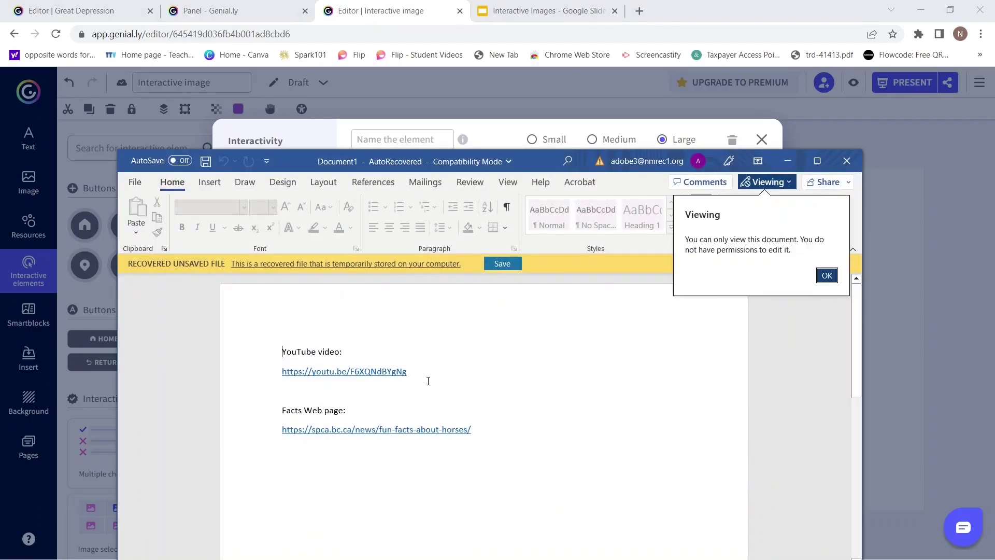
{"action": "left_click", "coordinate": [413, 372]}
{"action": "left_click_drag", "start_coordinate": [413, 372], "coordinate": [272, 372]}
{"action": "key", "text": "ctrl+c"}
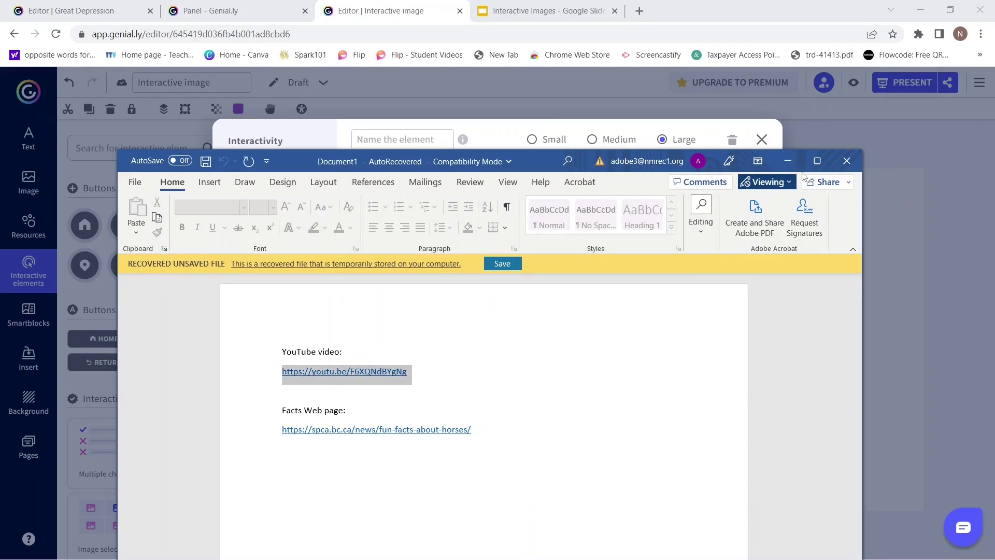
{"action": "left_click", "coordinate": [787, 161]}
{"action": "left_click", "coordinate": [679, 239]}
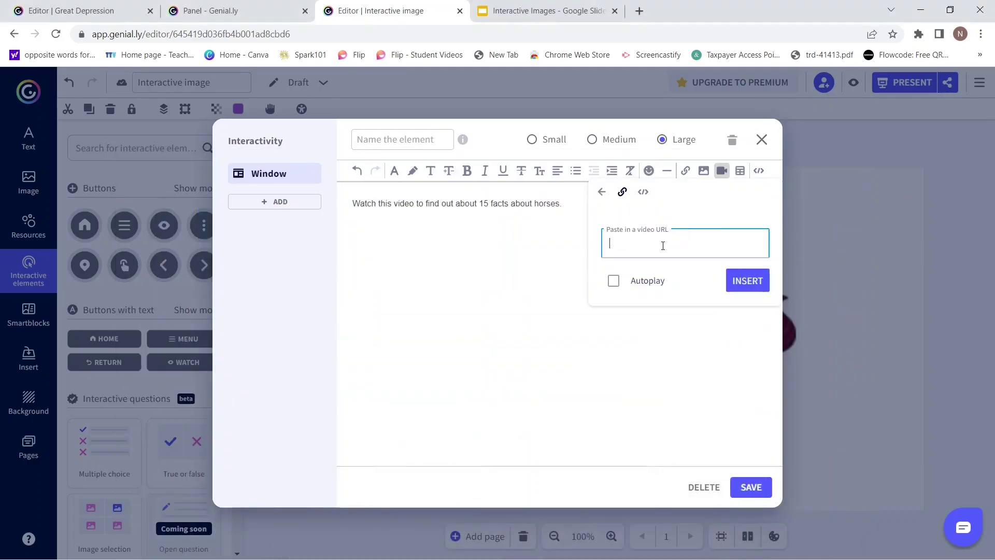
{"action": "key", "text": "ctrl+v"}
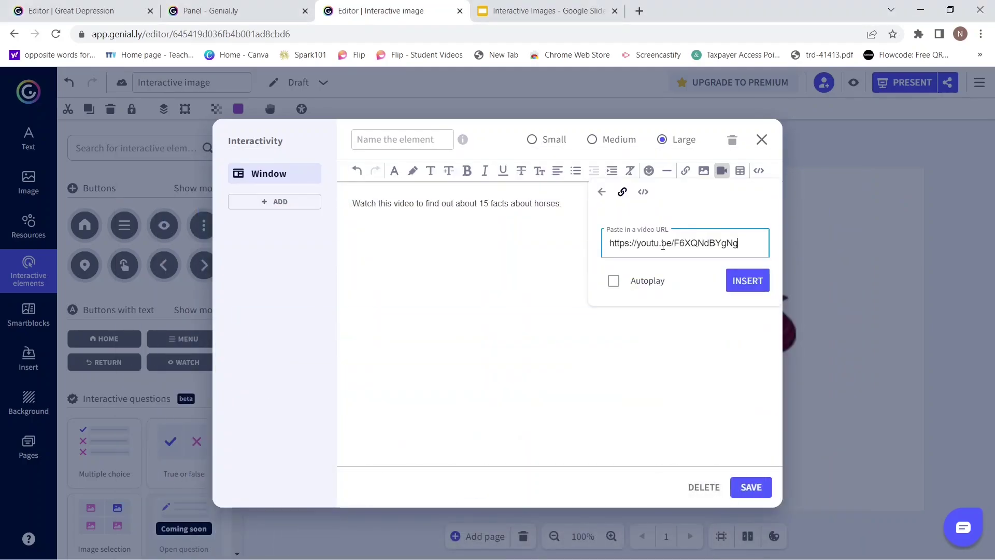
{"action": "left_click", "coordinate": [613, 288]}
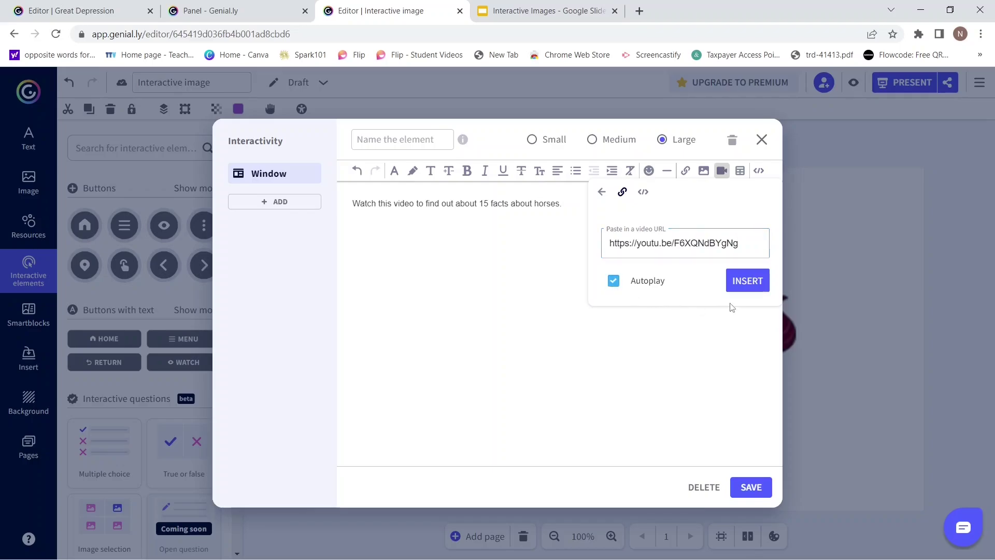
{"action": "left_click", "coordinate": [746, 282]}
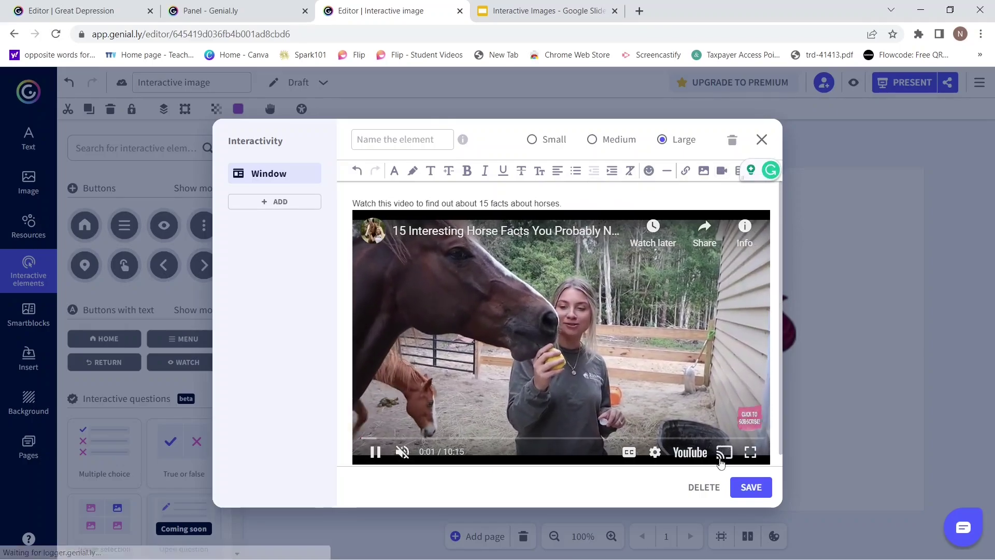
{"action": "left_click", "coordinate": [749, 487]}
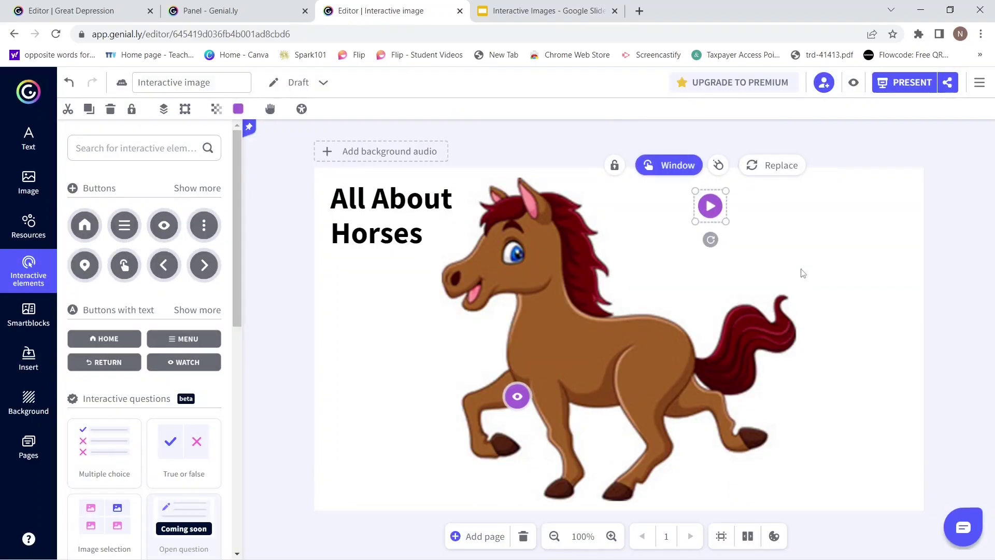
{"action": "left_click", "coordinate": [810, 265]}
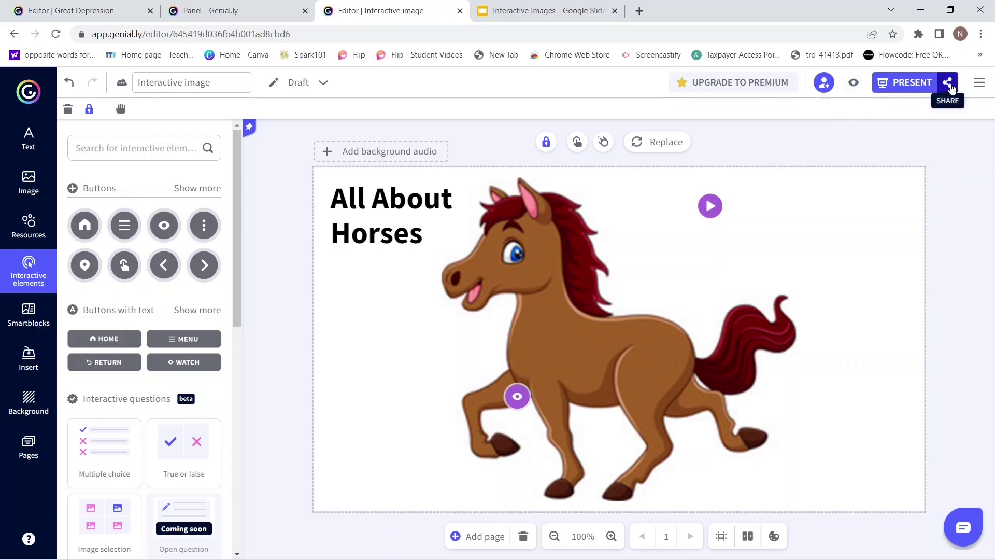
Step: Preview the interactive image, play the horse facts video from the play button with its sound toggled, and return to editing
{"action": "left_click", "coordinate": [854, 84]}
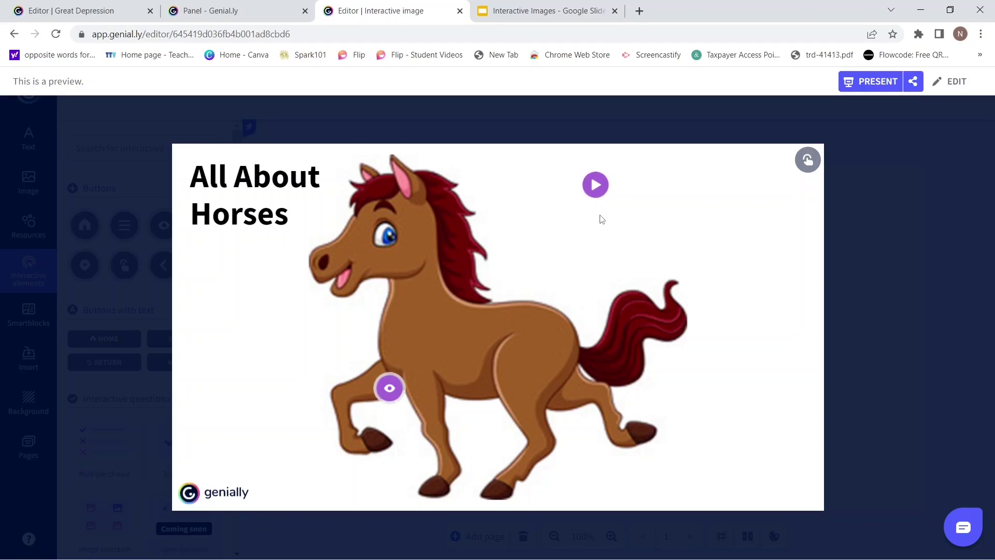
{"action": "left_click", "coordinate": [595, 187]}
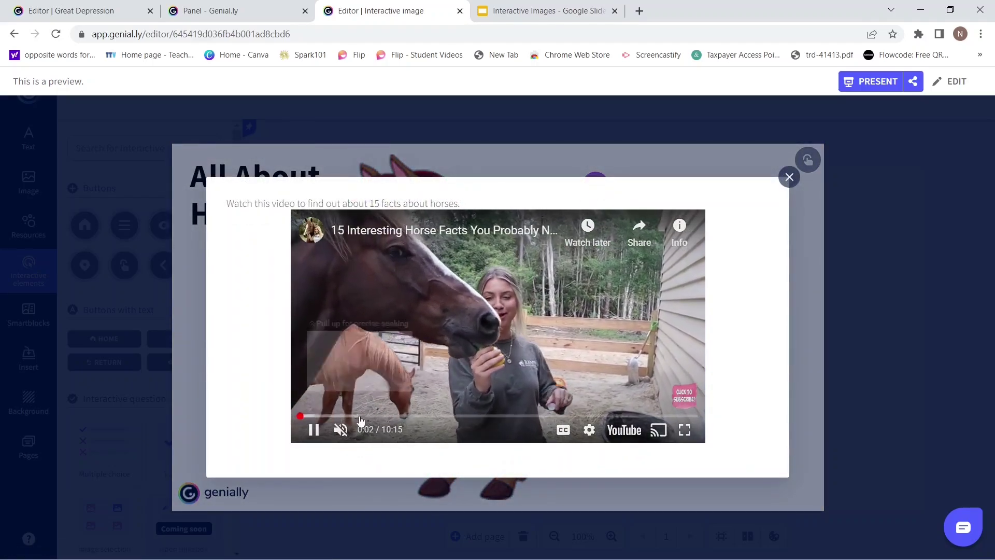
{"action": "left_click", "coordinate": [341, 430]}
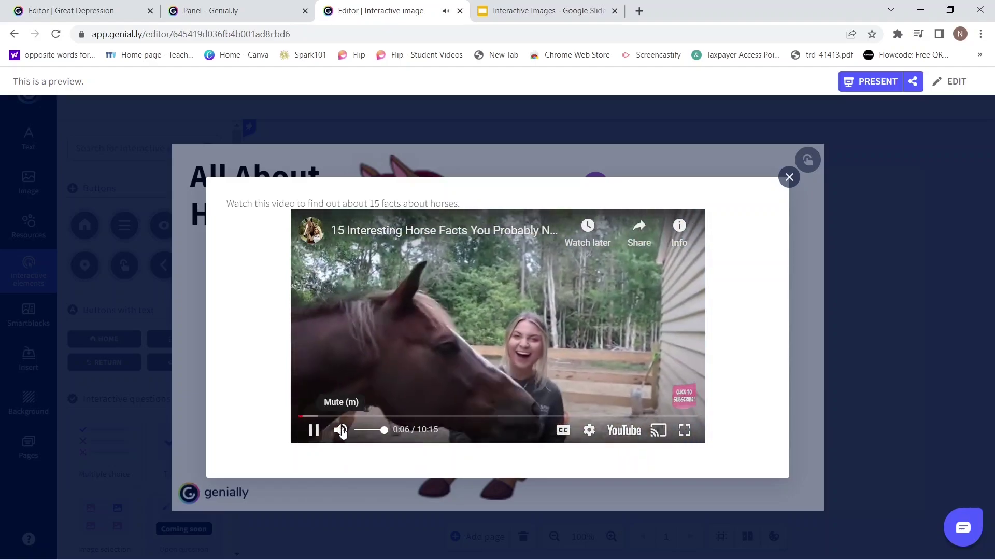
{"action": "left_click", "coordinate": [341, 430]}
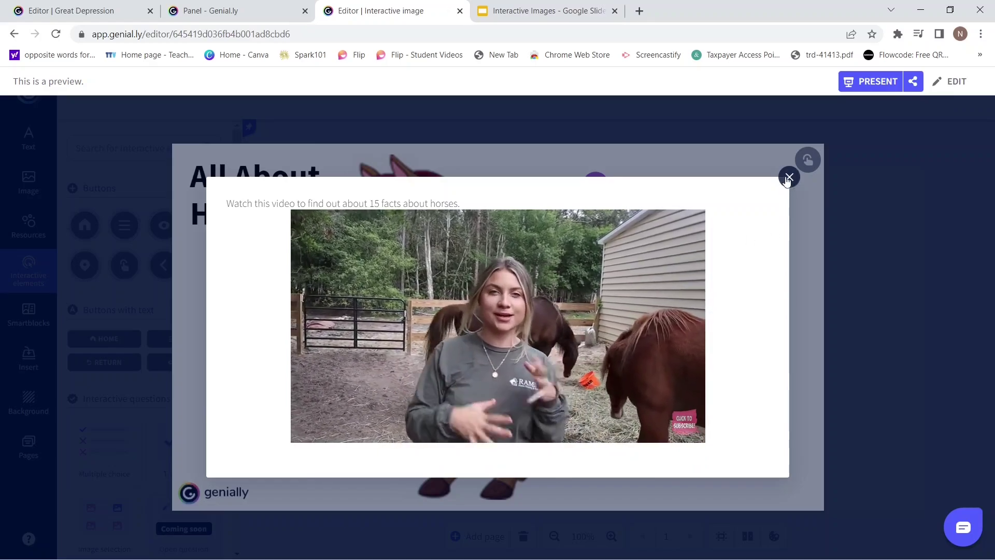
{"action": "left_click", "coordinate": [789, 178]}
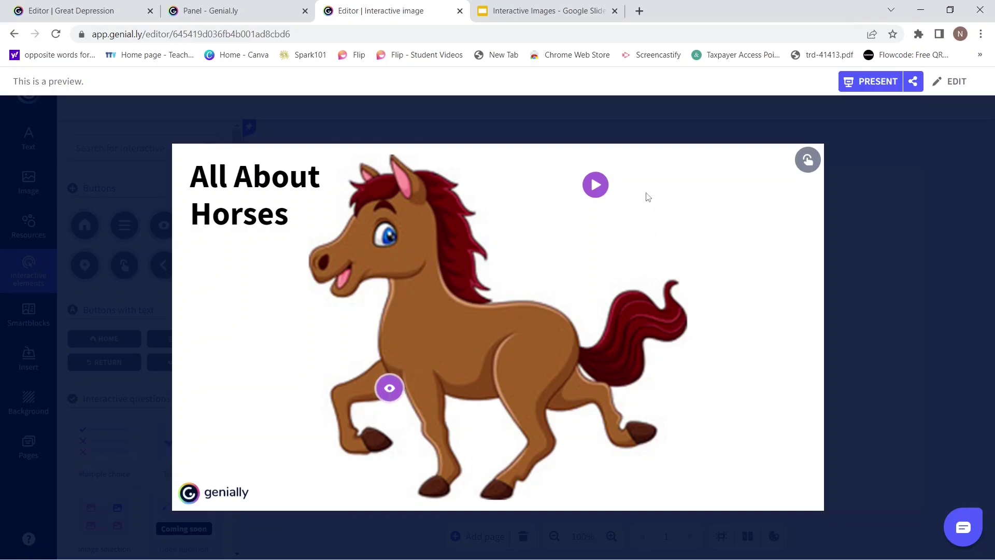
{"action": "left_click", "coordinate": [957, 81]}
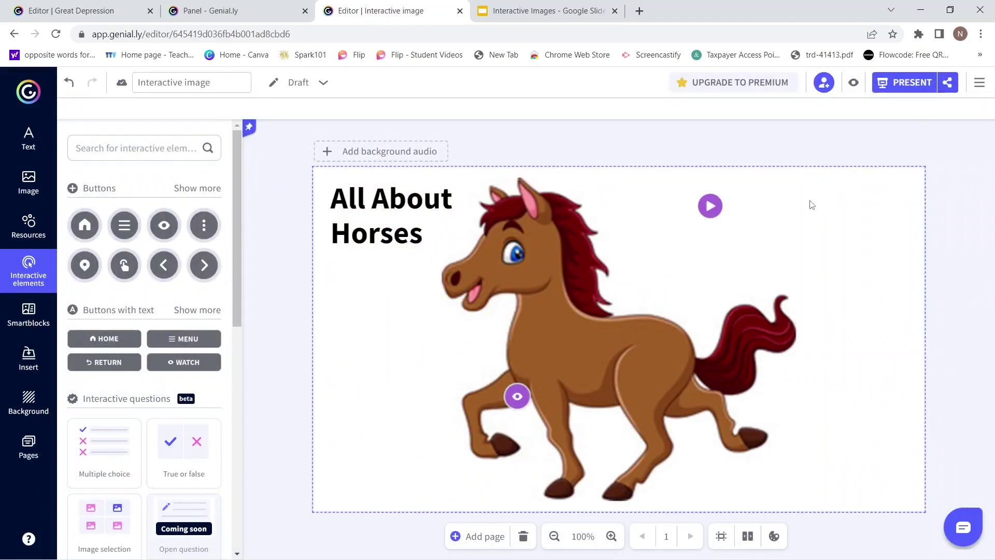
Step: Add a Subtitle text reading "Watch this video." and place it directly beside the purple play button
{"action": "left_click", "coordinate": [711, 211]}
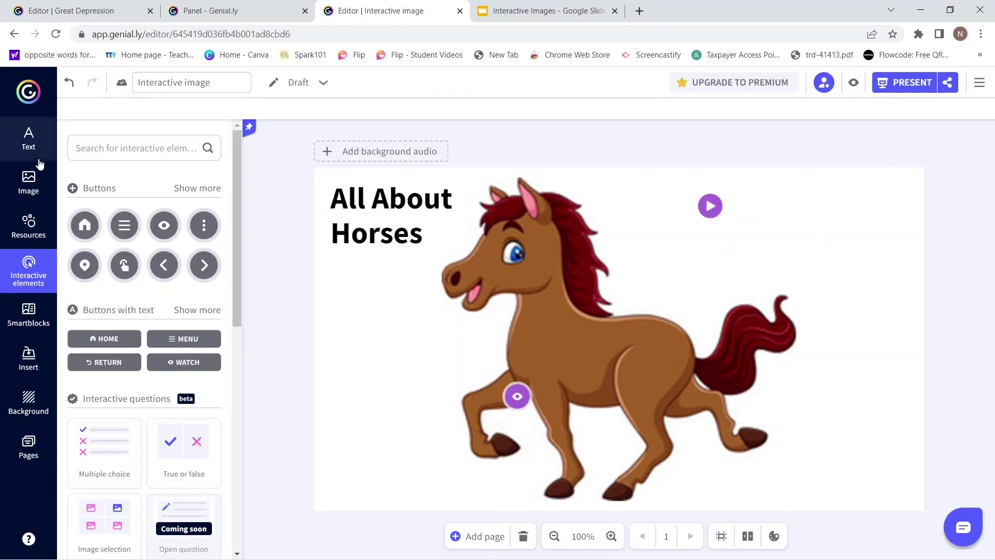
{"action": "left_click", "coordinate": [29, 141]}
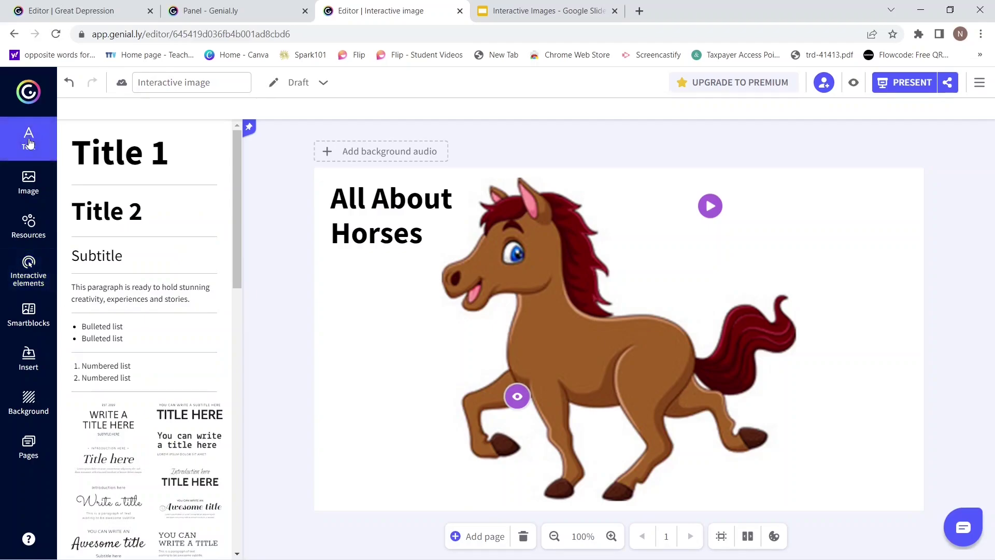
{"action": "left_click", "coordinate": [89, 259]}
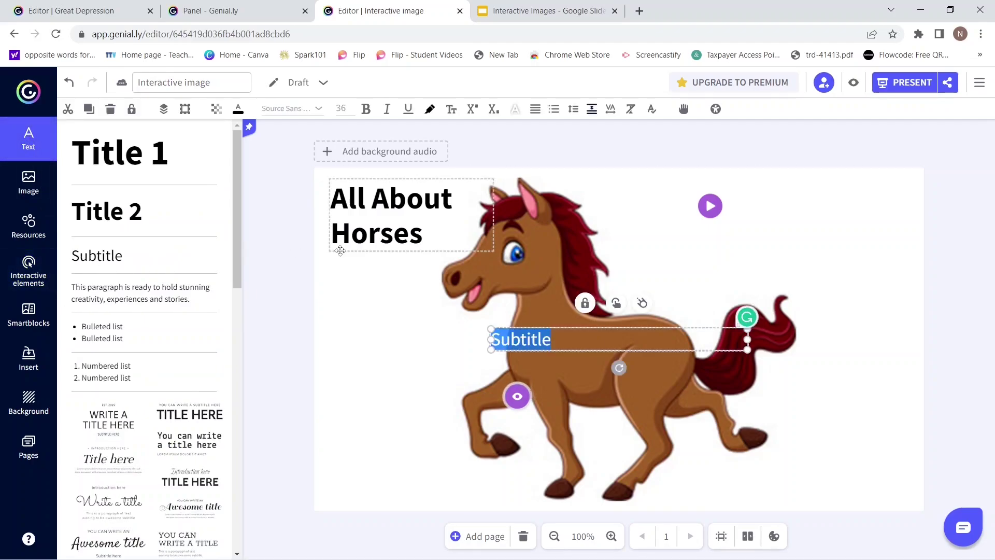
{"action": "type", "text": "Watch"}
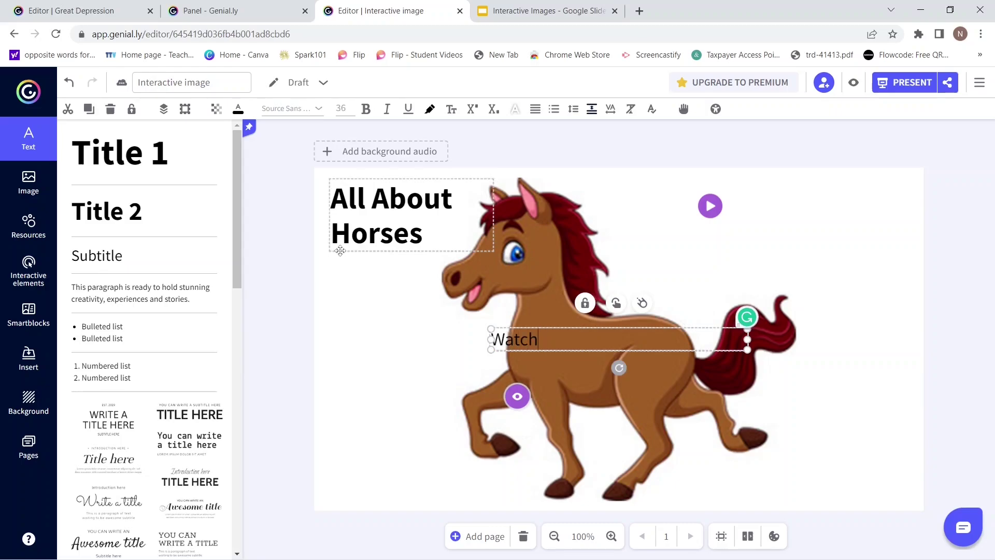
{"action": "type", "text": " this video."}
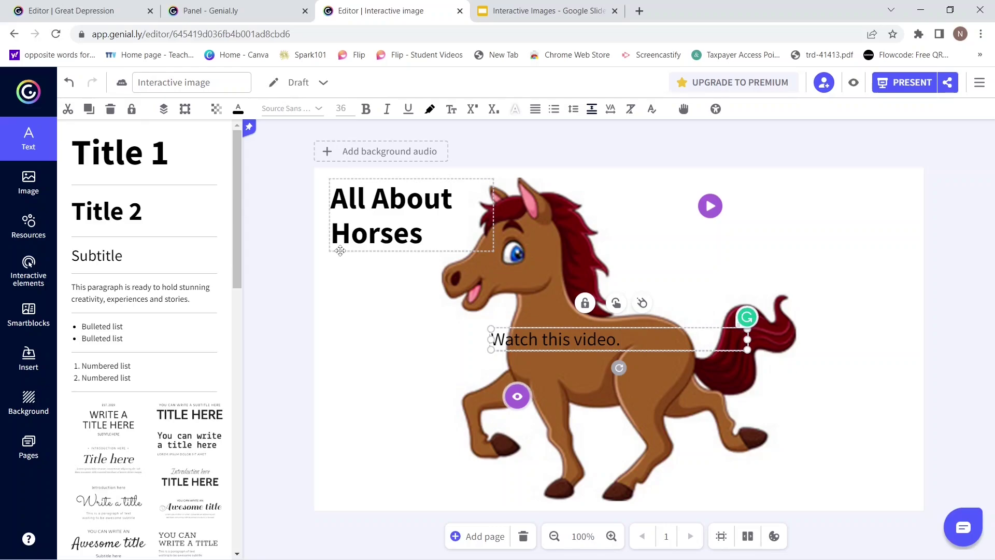
{"action": "left_click_drag", "start_coordinate": [748, 340], "coordinate": [845, 196]}
{"action": "left_click", "coordinate": [887, 264]}
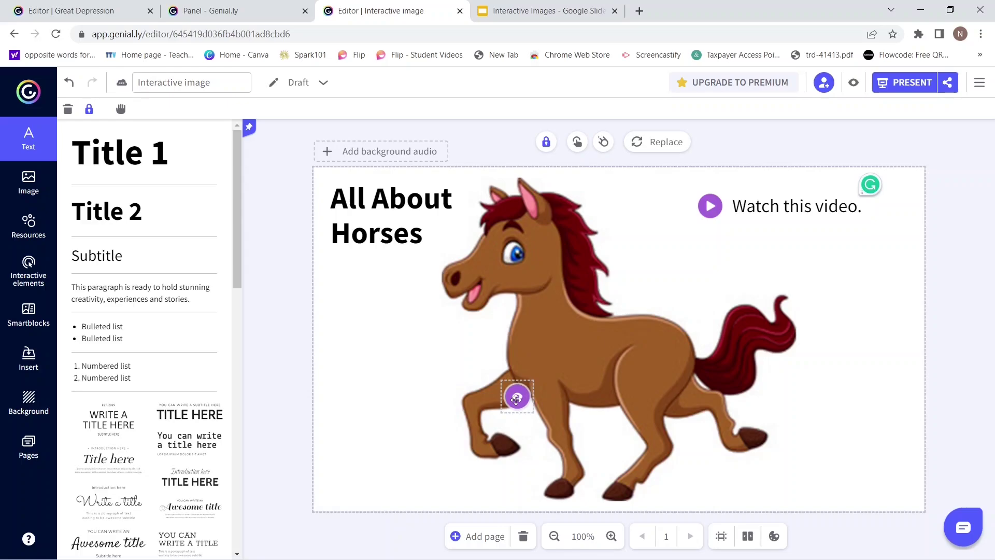
Step: Move the purple eye button beside the horse's raised rear hoof and add a Window interactivity to it
{"action": "left_click_drag", "start_coordinate": [517, 397], "coordinate": [802, 404]}
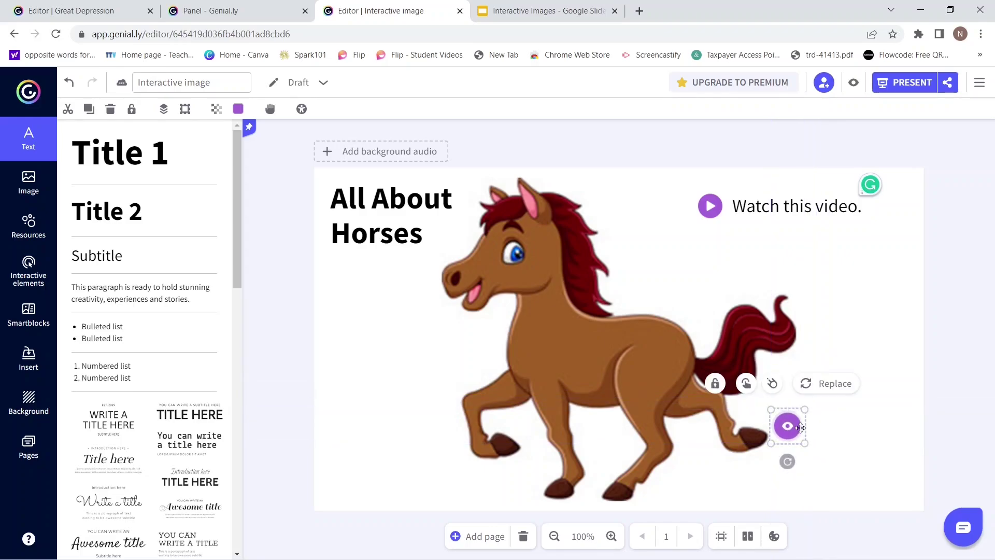
{"action": "left_click_drag", "start_coordinate": [791, 430], "coordinate": [791, 436]}
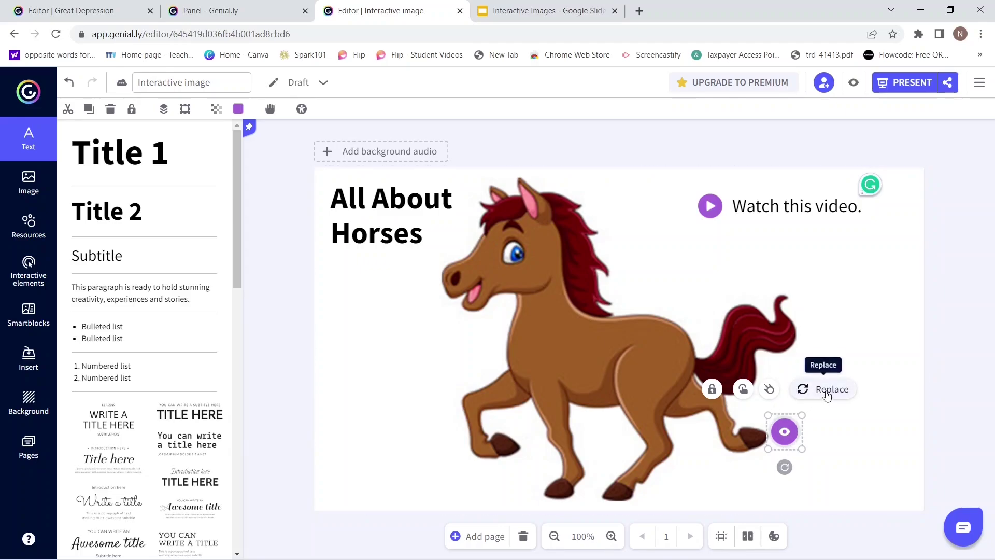
{"action": "left_click", "coordinate": [742, 389]}
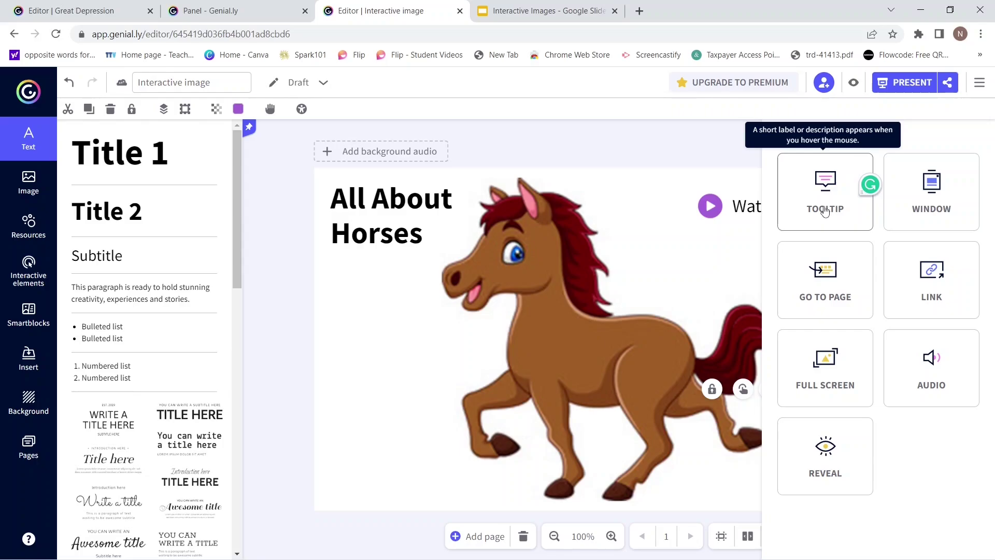
{"action": "left_click", "coordinate": [931, 205]}
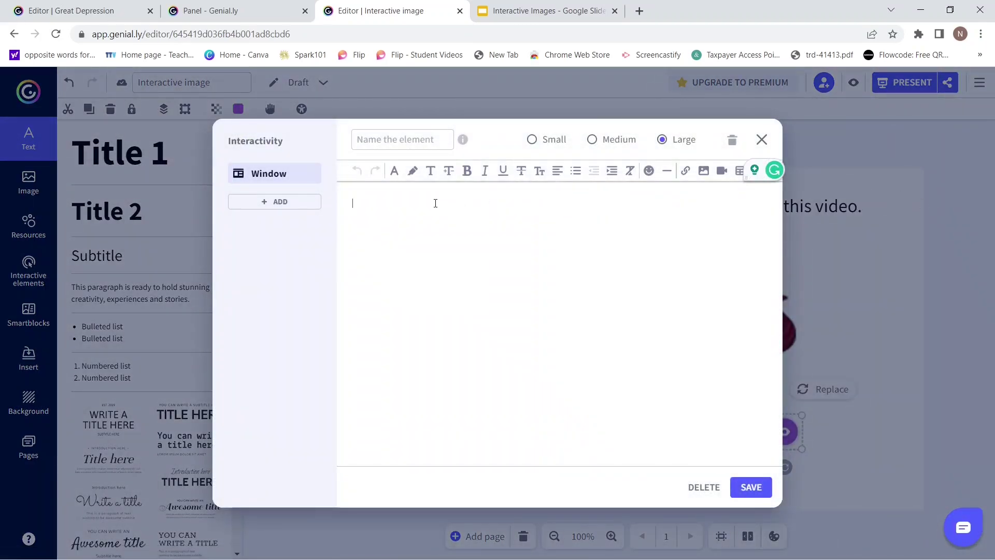
Step: Write "Hoof." and, on a new line, "Here's a close-up look at a horse's hoof." in the window content
{"action": "type", "text": "Hoo"}
{"action": "type", "text": "f. "}
{"action": "type", "text": "Here"}
{"action": "type", "text": "'s a close-up look at a horse"}
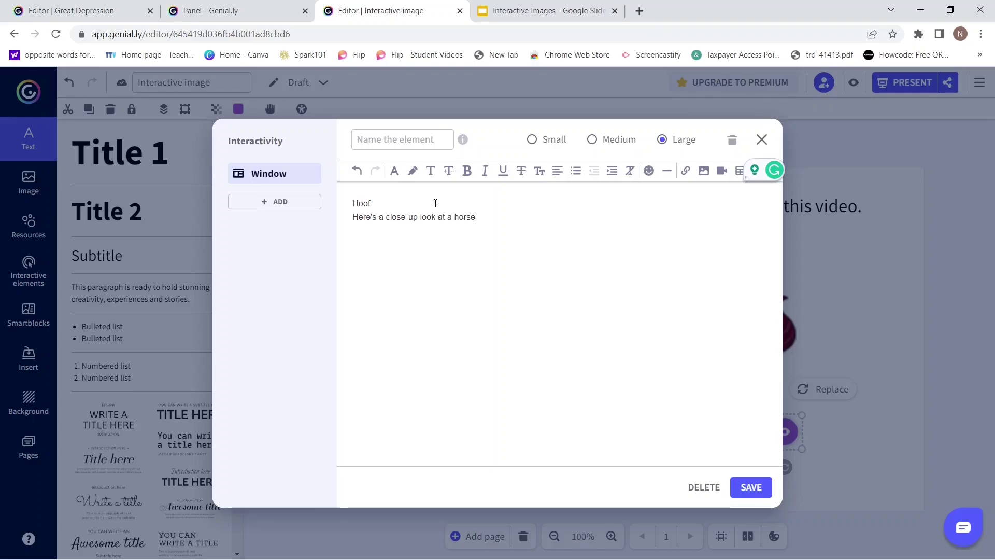
{"action": "type", "text": "s"}
{"action": "key", "text": "BackSpace"}
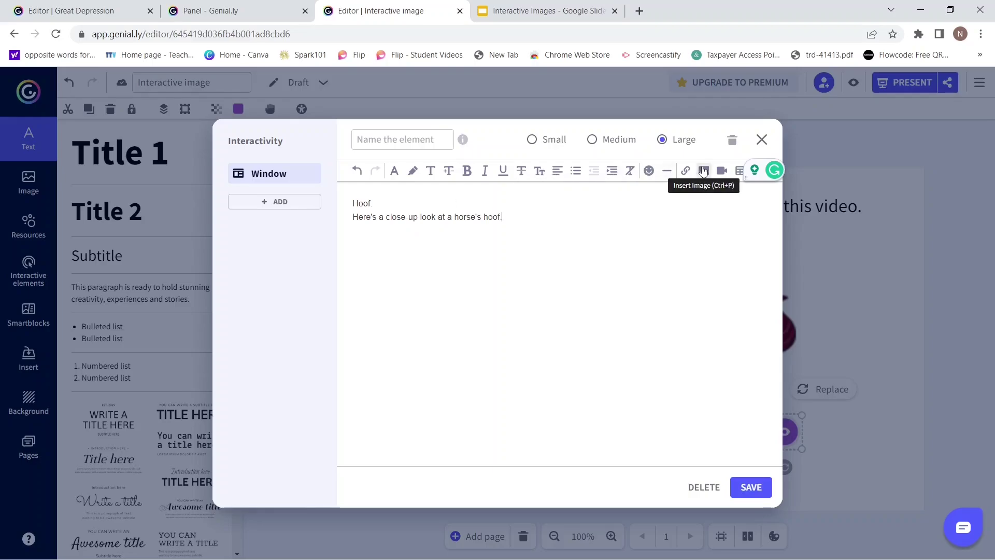
Step: Insert the Horse Hoof image from the Desktop folder below the text, enlarge it, and save the interactivity
{"action": "left_click", "coordinate": [704, 175]}
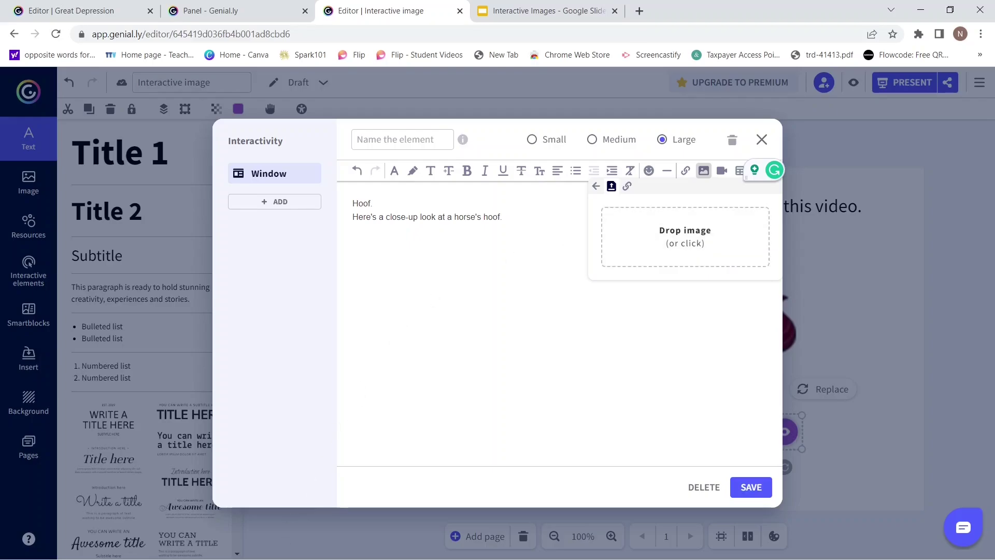
{"action": "key", "text": "alt+Tab"}
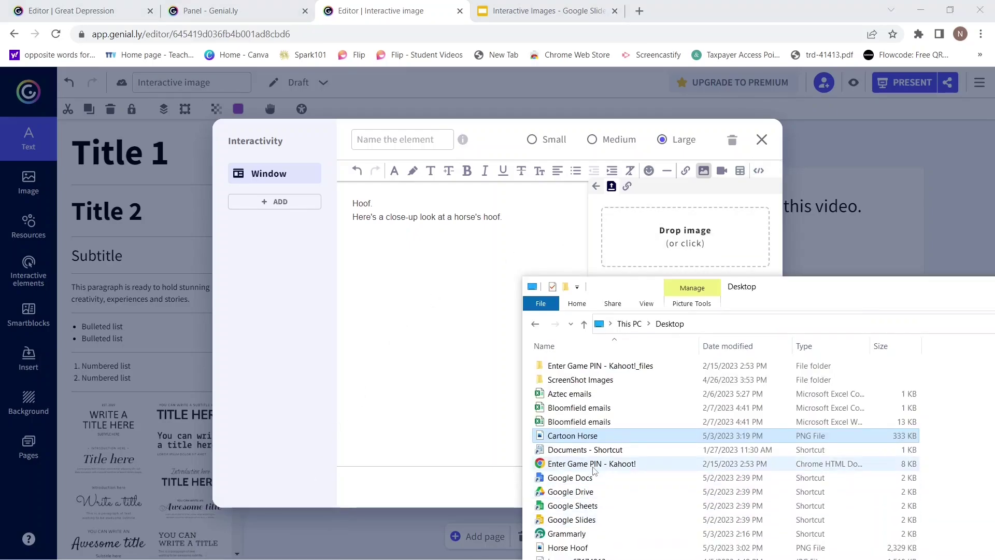
{"action": "left_click_drag", "start_coordinate": [568, 547], "coordinate": [658, 248]}
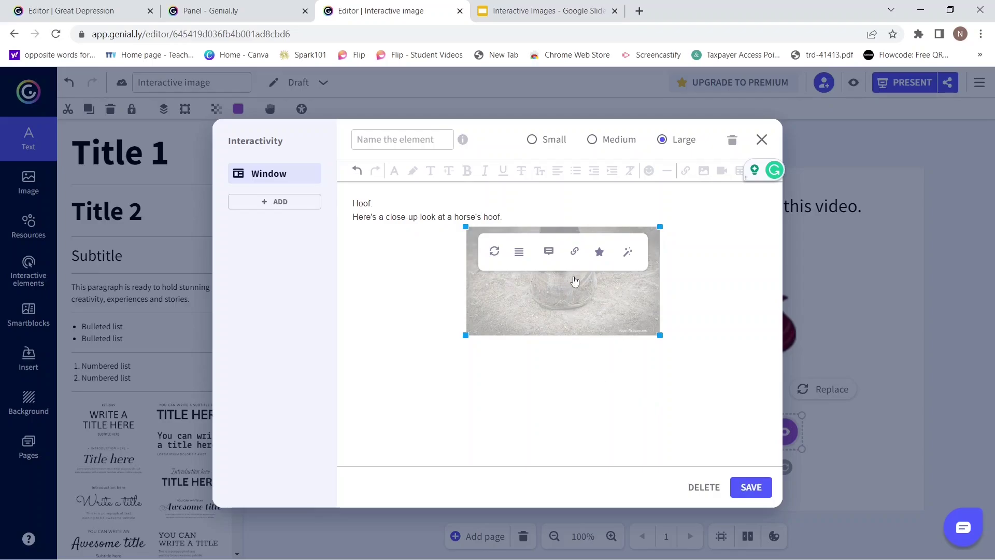
{"action": "left_click", "coordinate": [737, 306]}
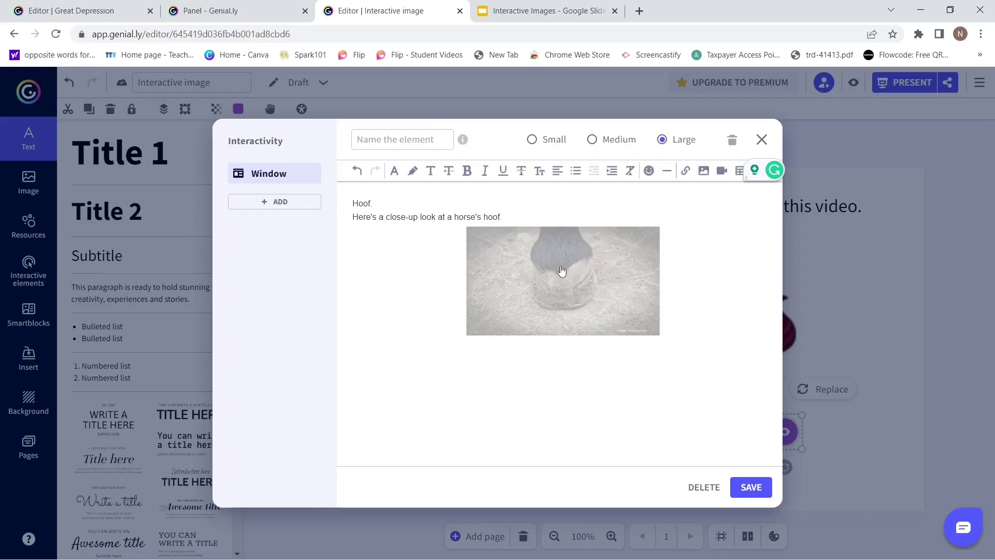
{"action": "left_click", "coordinate": [563, 290]}
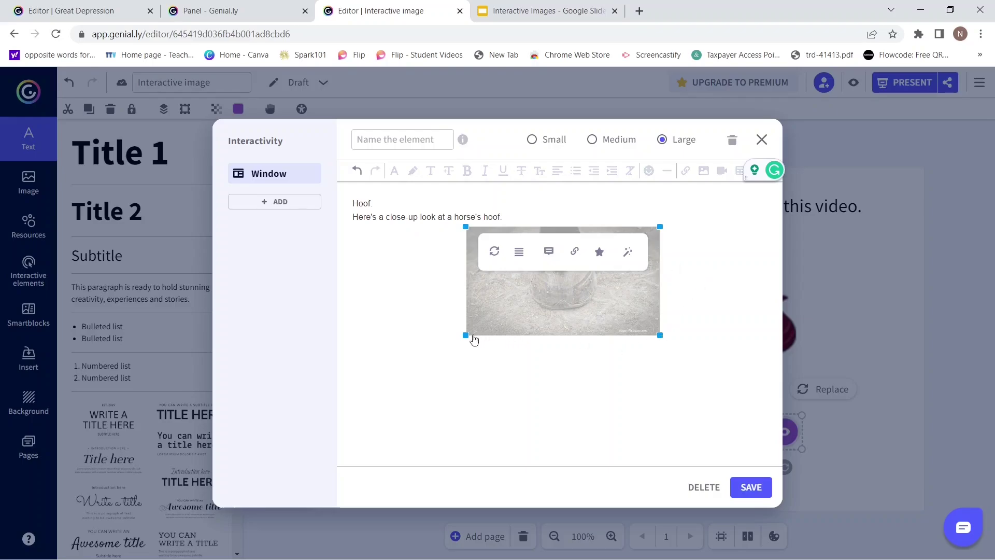
{"action": "left_click_drag", "start_coordinate": [465, 336], "coordinate": [390, 464]}
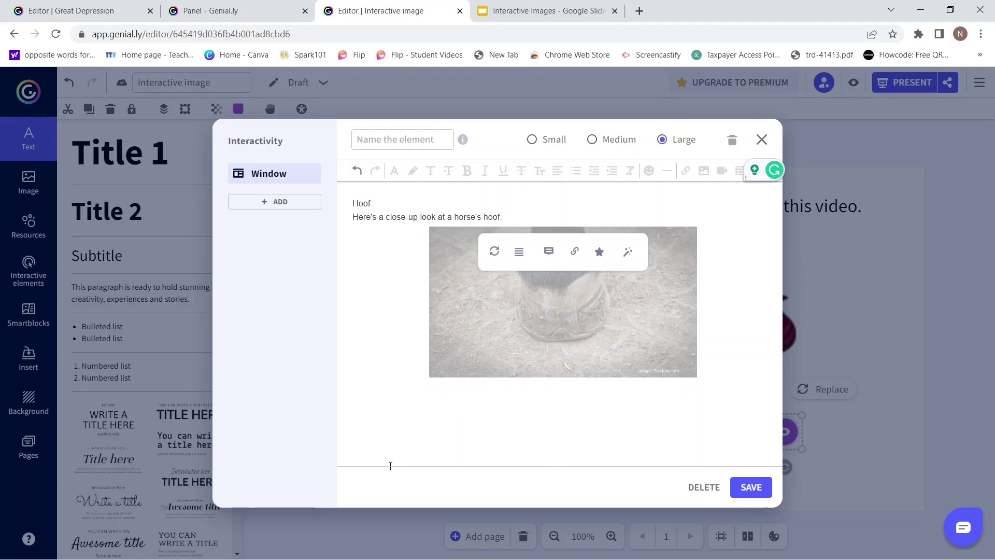
{"action": "left_click", "coordinate": [749, 491]}
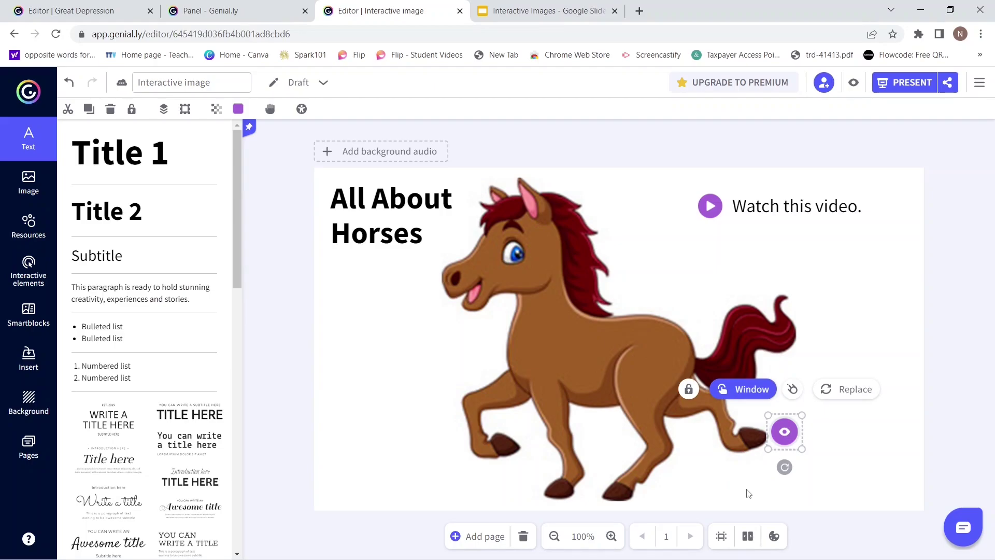
Step: Preview the interactive image, check the hoof window opened by the eye button, and return to editing
{"action": "left_click", "coordinate": [853, 86]}
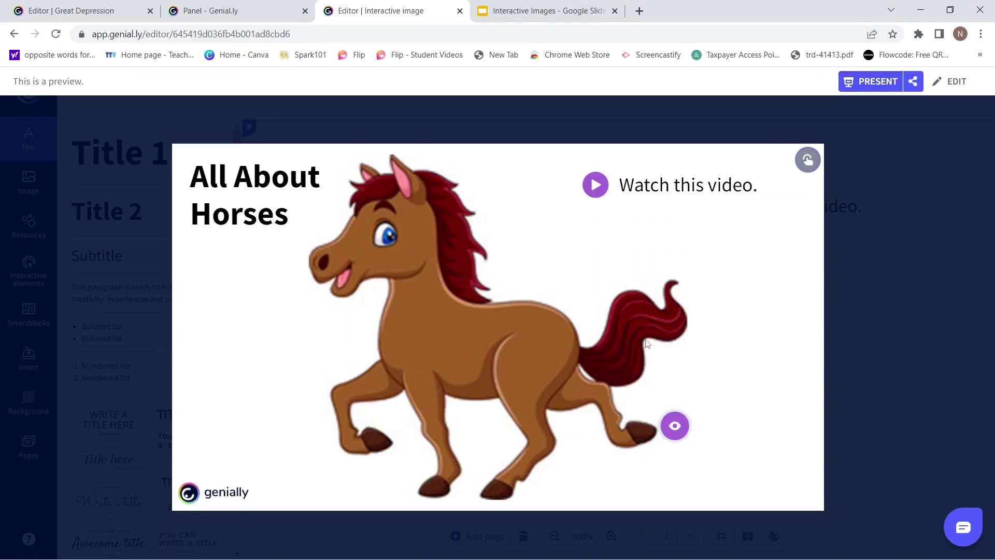
{"action": "left_click", "coordinate": [675, 428]}
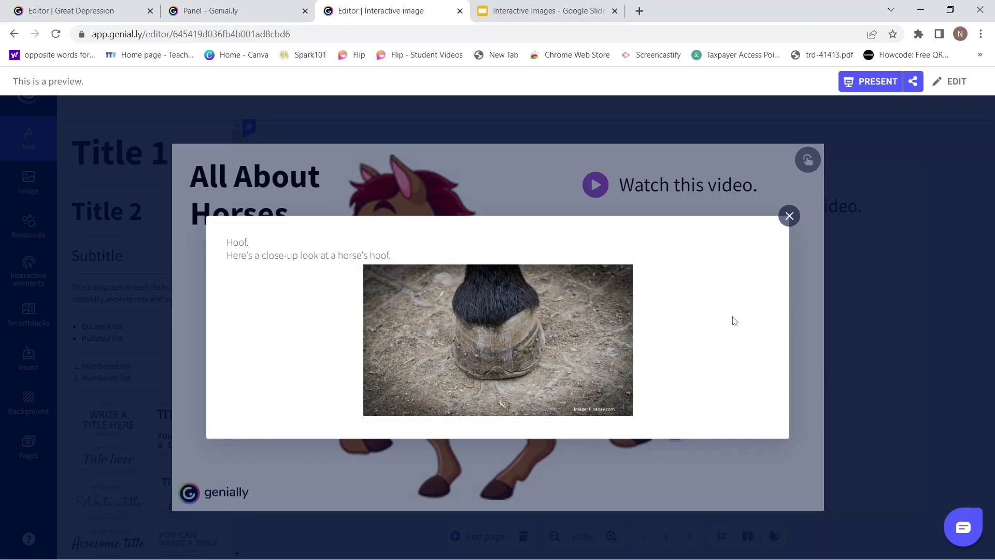
{"action": "left_click", "coordinate": [789, 217]}
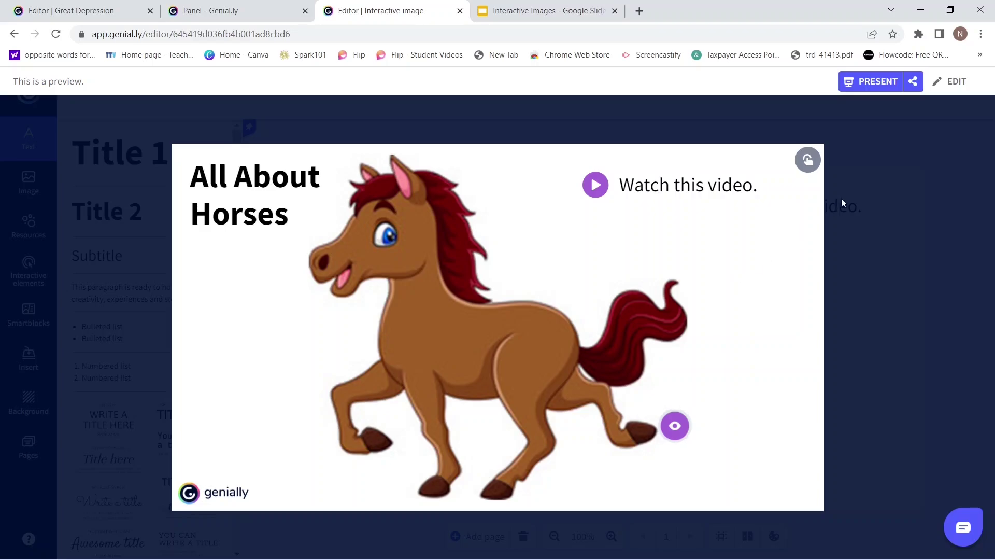
{"action": "left_click", "coordinate": [951, 83]}
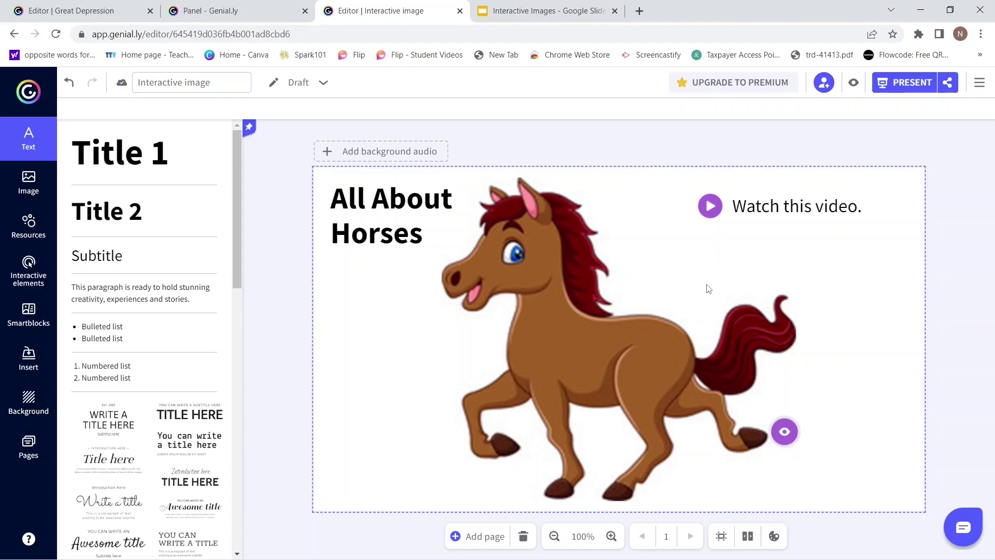
{"action": "left_click", "coordinate": [784, 432]}
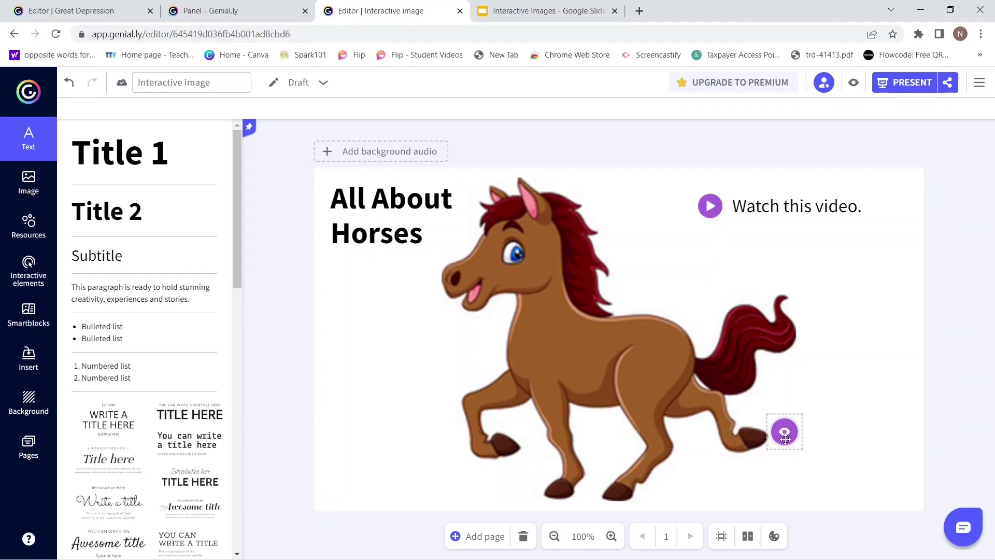
{"action": "left_click", "coordinate": [711, 203]}
{"action": "left_click", "coordinate": [727, 267]}
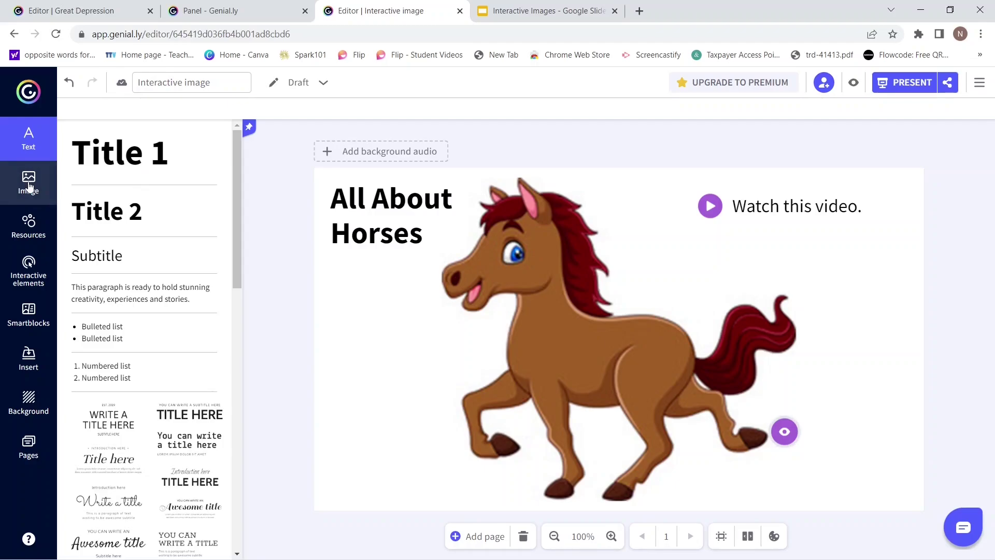
{"action": "left_click", "coordinate": [29, 228]}
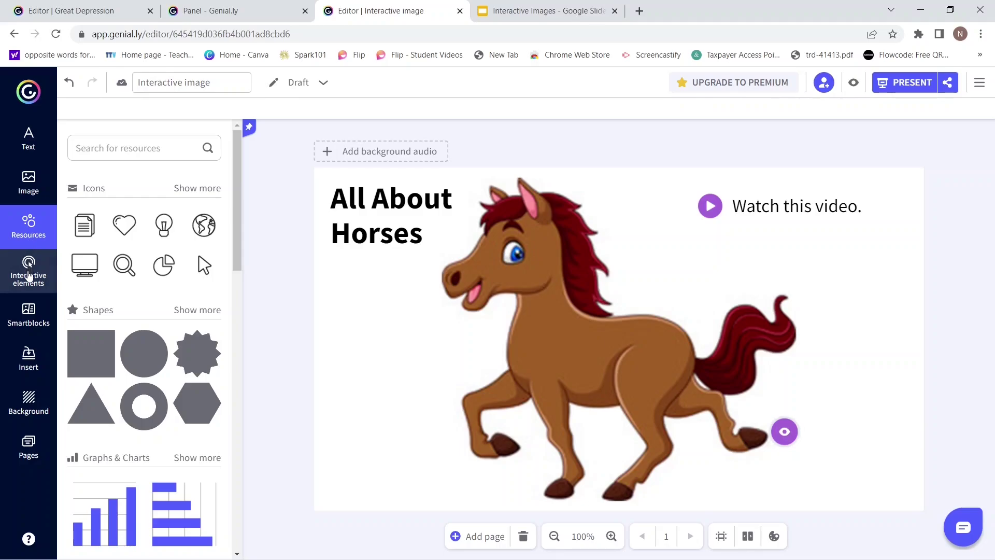
{"action": "left_click", "coordinate": [29, 276]}
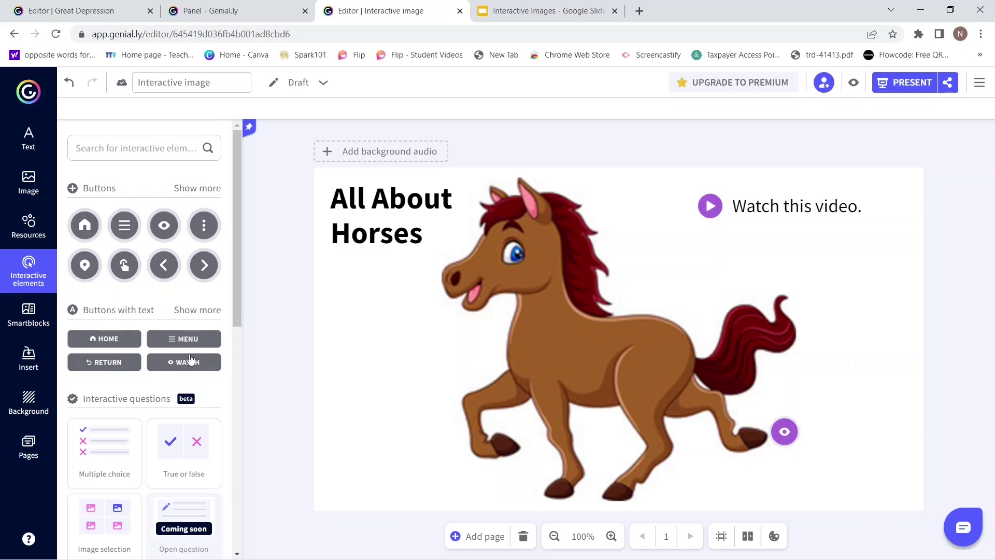
{"action": "left_click", "coordinate": [198, 311]}
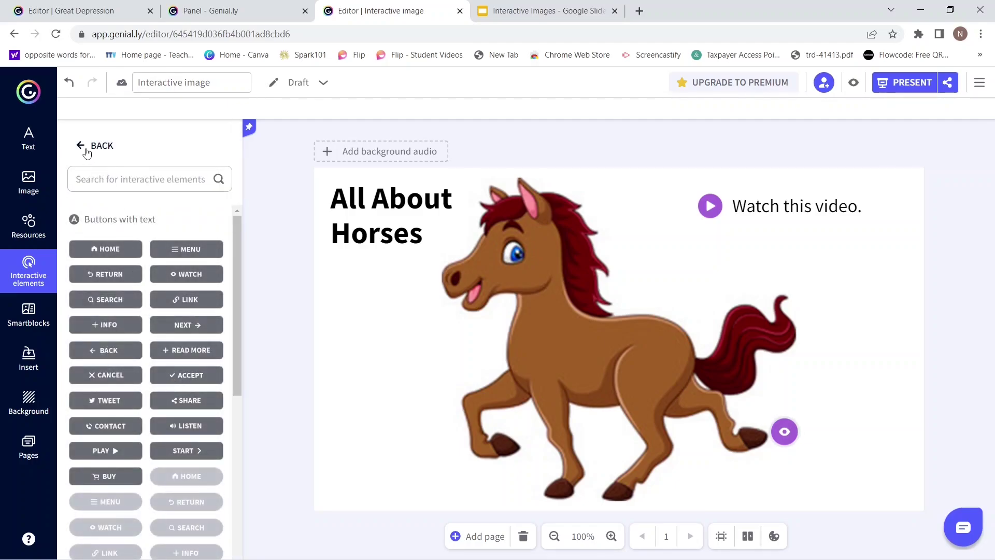
{"action": "left_click", "coordinate": [82, 148]}
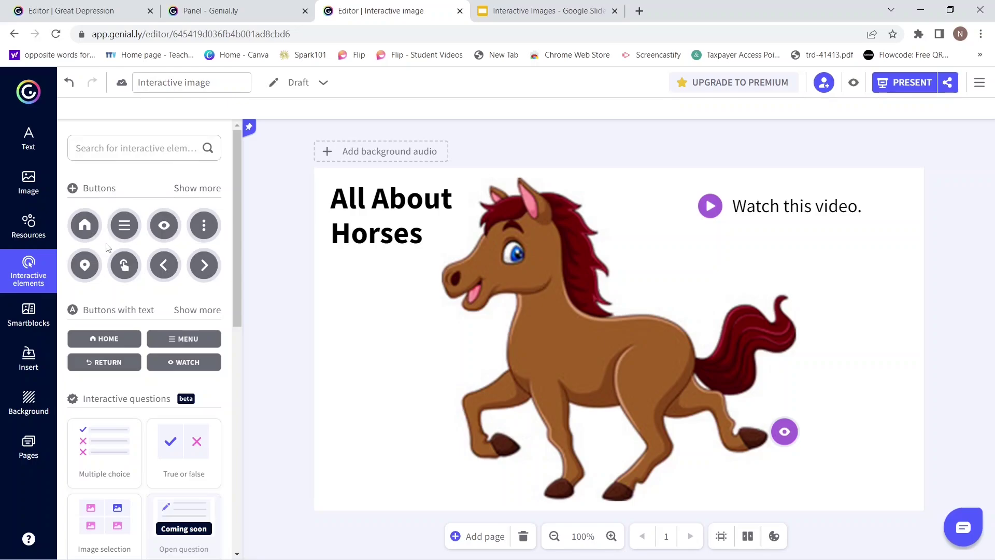
Step: Add a touch-icon button below the "All About Horses" title and give it a Tooltip interactivity
{"action": "left_click", "coordinate": [125, 268]}
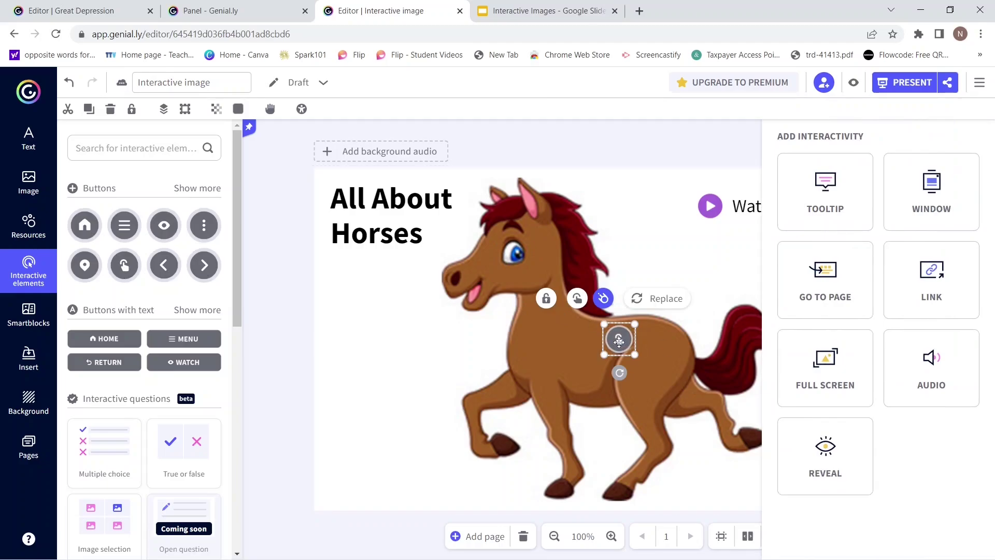
{"action": "left_click_drag", "start_coordinate": [620, 340], "coordinate": [354, 285]}
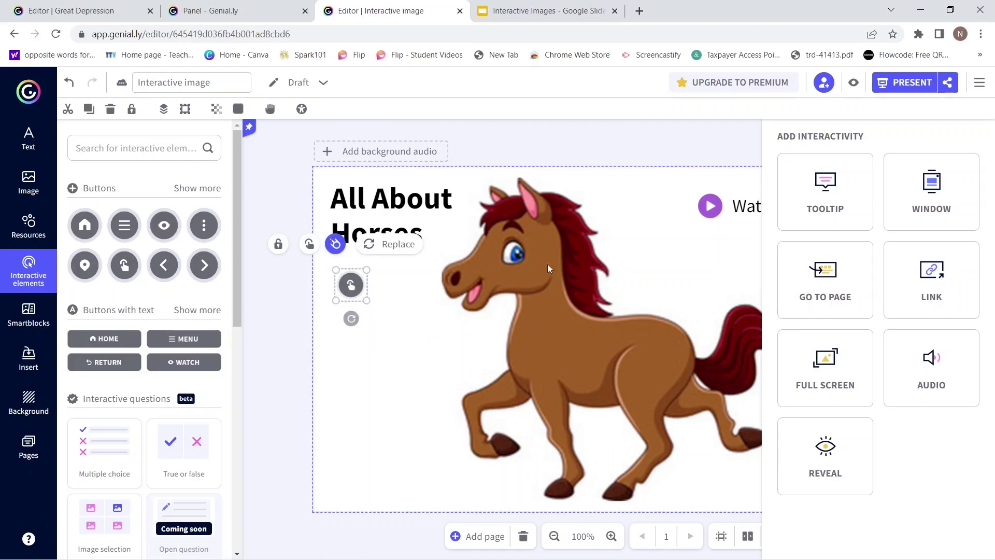
{"action": "left_click", "coordinate": [825, 191]}
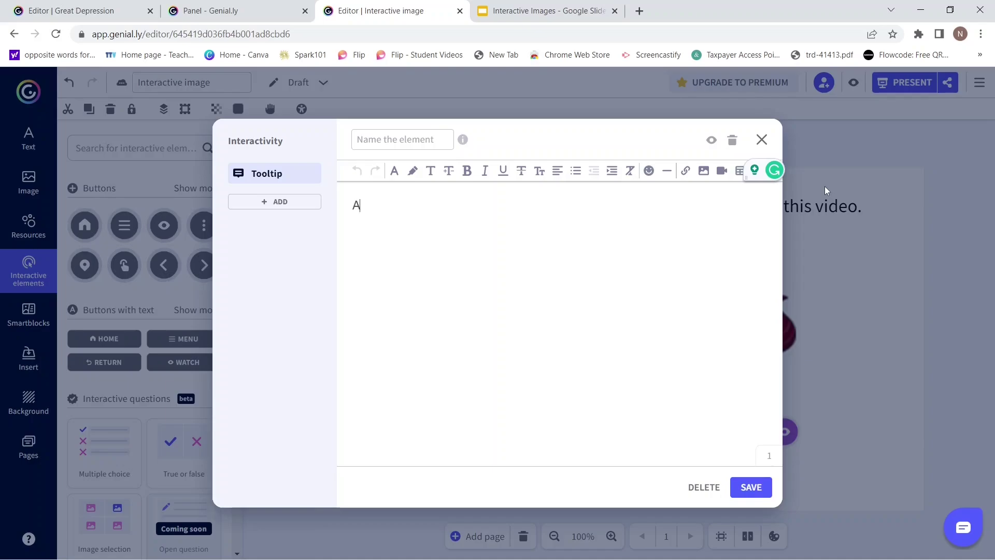
Step: Write "A horse's height is measured in hands, instead of feet and inches." as the tooltip text and save it
{"action": "type", "text": "horse's height"}
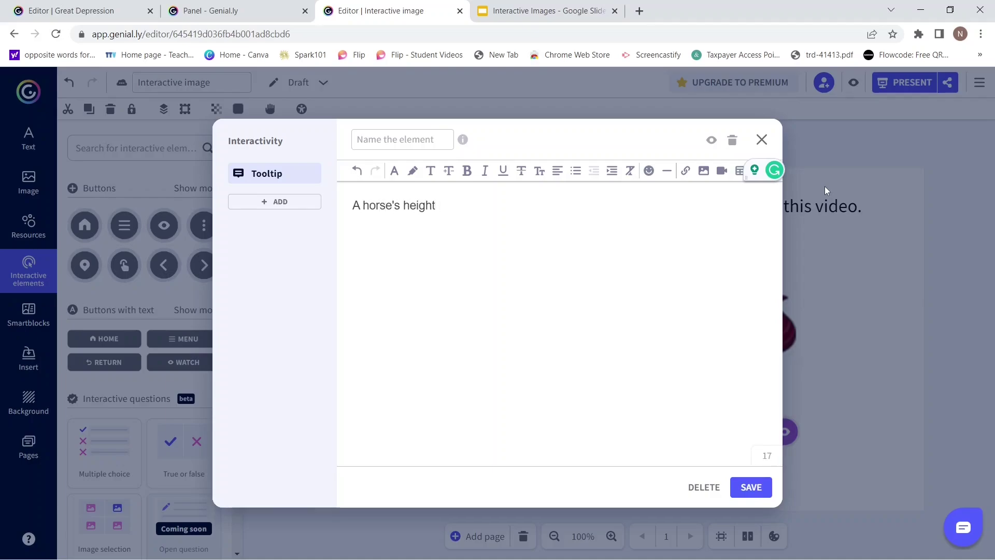
{"action": "type", "text": " is measured in han"}
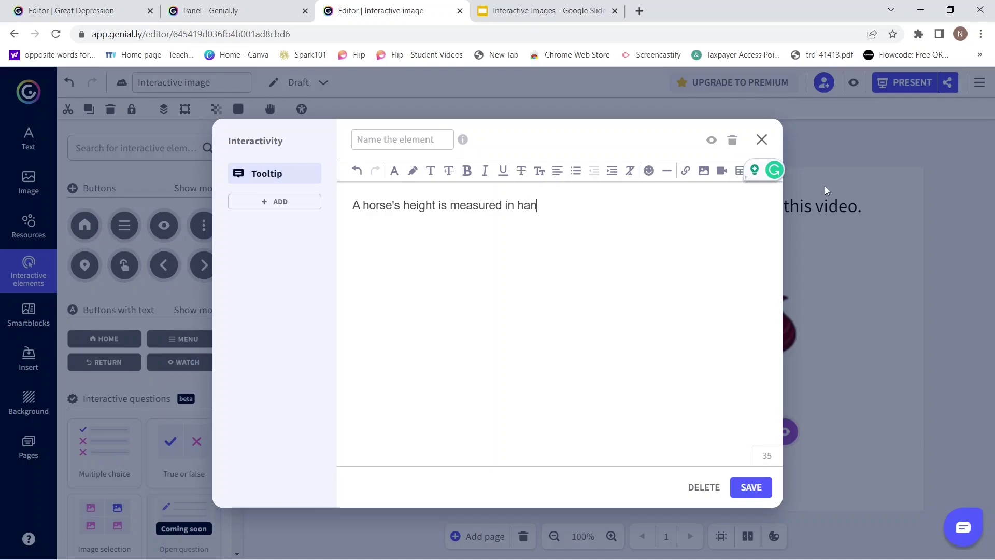
{"action": "type", "text": "ds, instead of fee"}
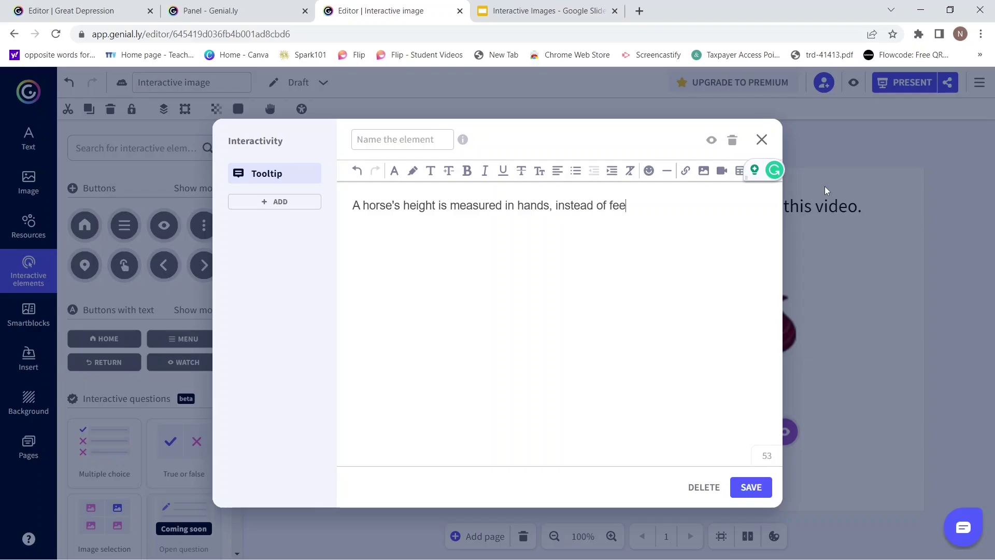
{"action": "type", "text": "t and inches."}
{"action": "right_click", "coordinate": [745, 487]}
{"action": "left_click", "coordinate": [745, 487]}
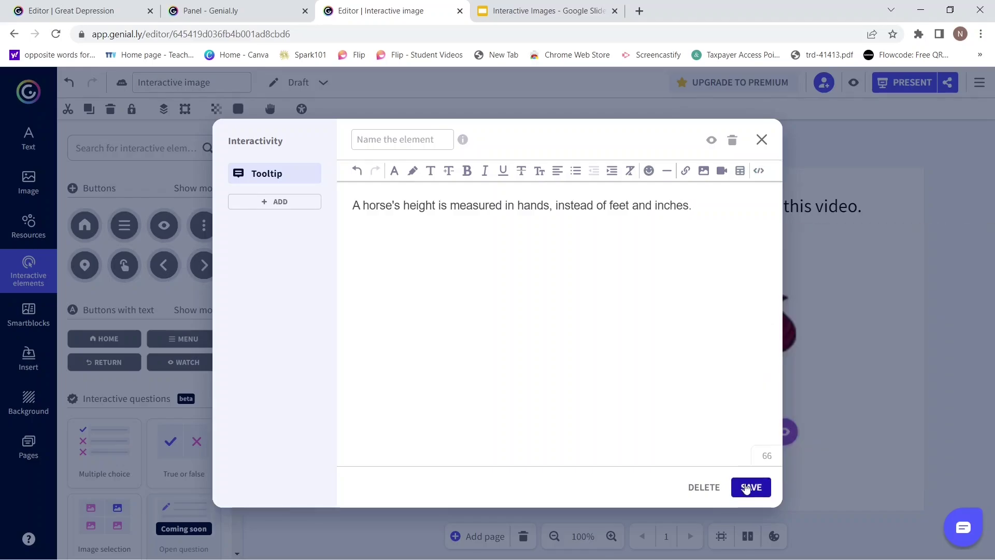
{"action": "left_click", "coordinate": [746, 487]}
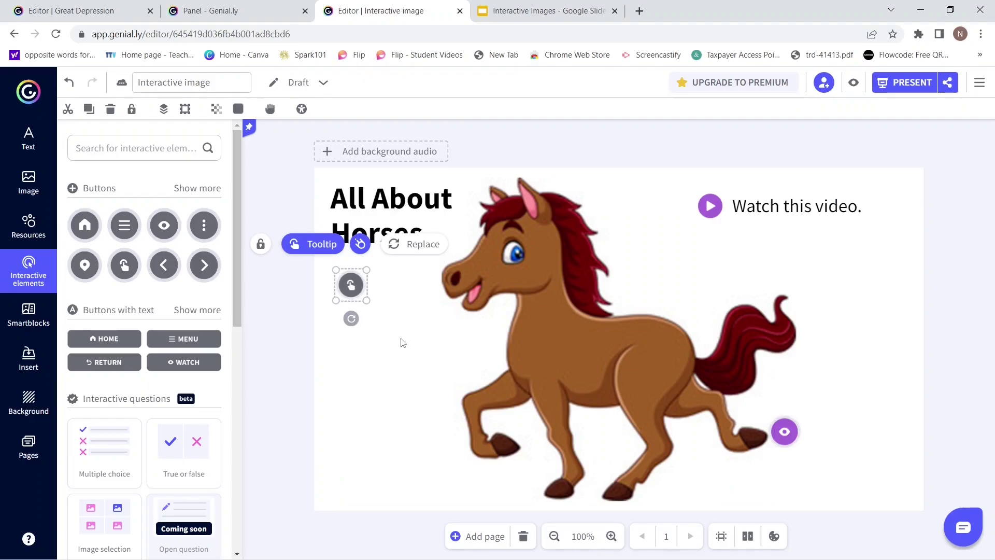
{"action": "left_click", "coordinate": [400, 320]}
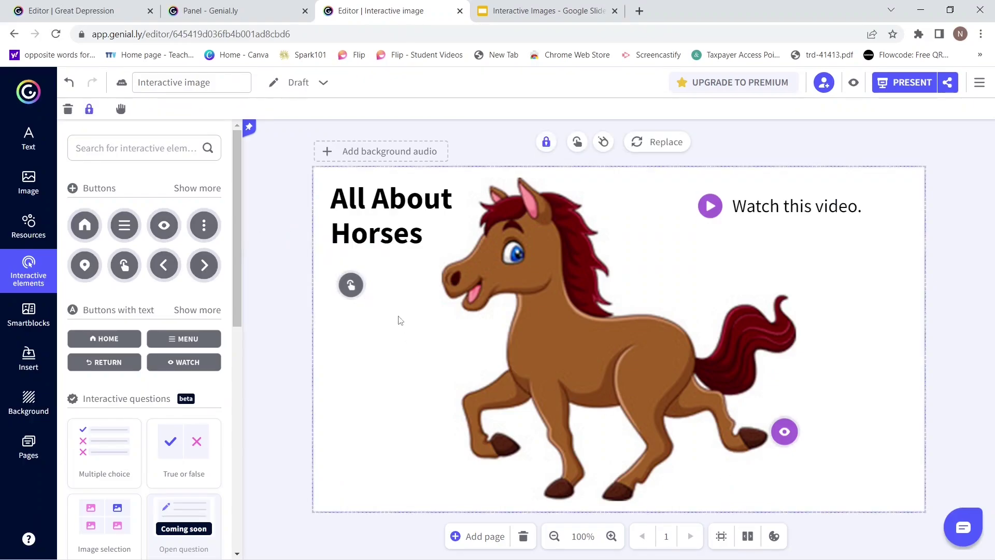
Step: Preview the interactive image, check the touch button's tooltip, and return to editing
{"action": "left_click", "coordinate": [852, 84]}
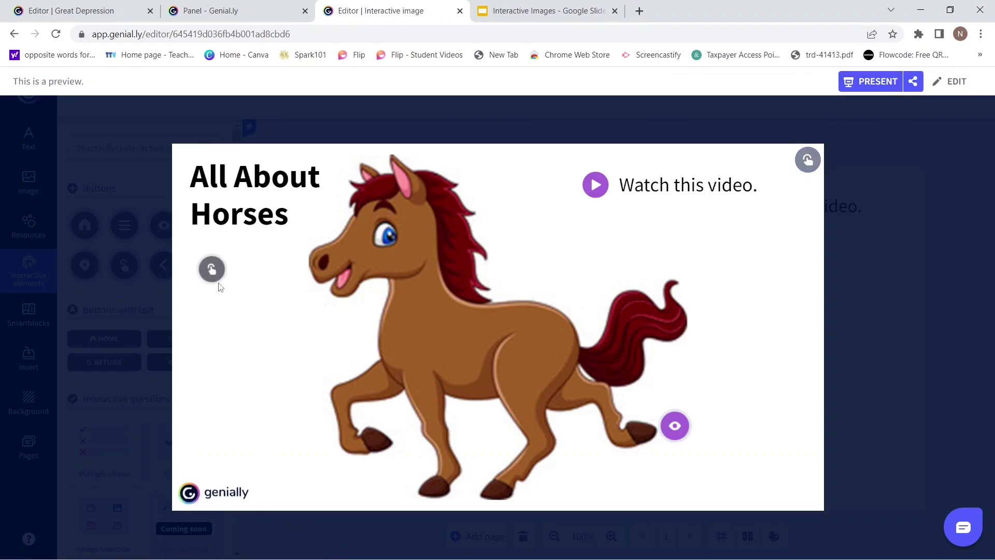
{"action": "left_click", "coordinate": [211, 269]}
{"action": "left_click", "coordinate": [217, 319]}
{"action": "mouse_move", "coordinate": [206, 273]}
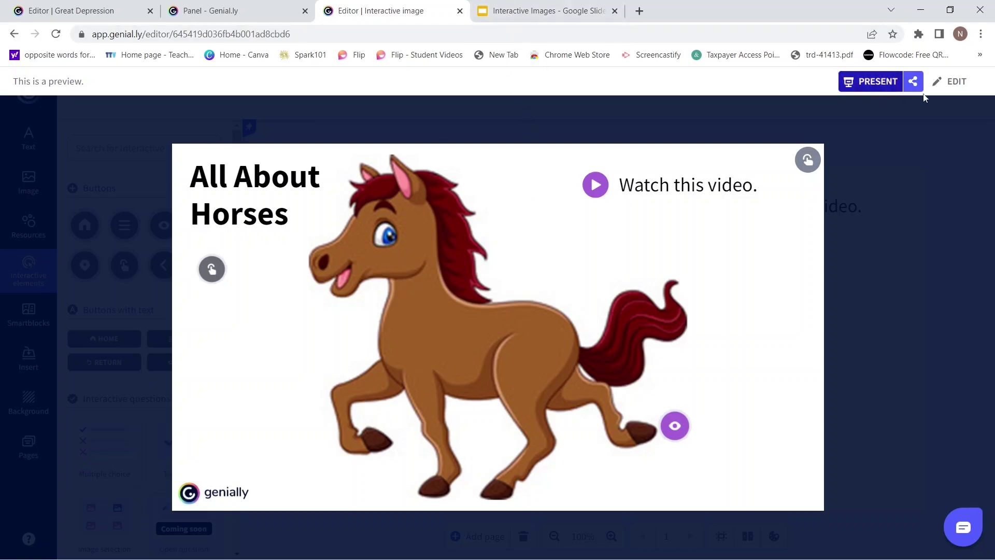
{"action": "left_click", "coordinate": [956, 81]}
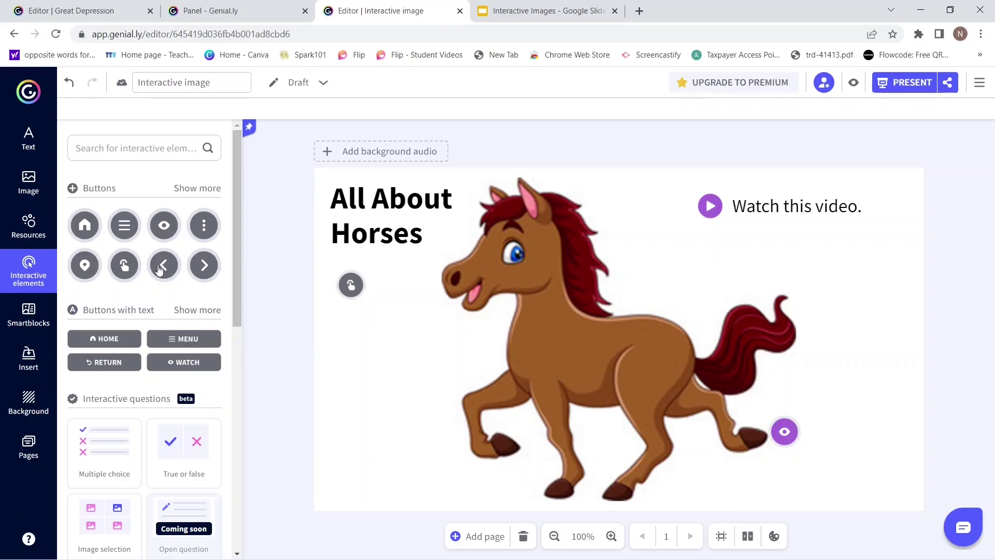
Step: Add a three-line menu button below the touch button, beside the horse's front legs, and give it a Link interactivity
{"action": "left_click", "coordinate": [124, 226]}
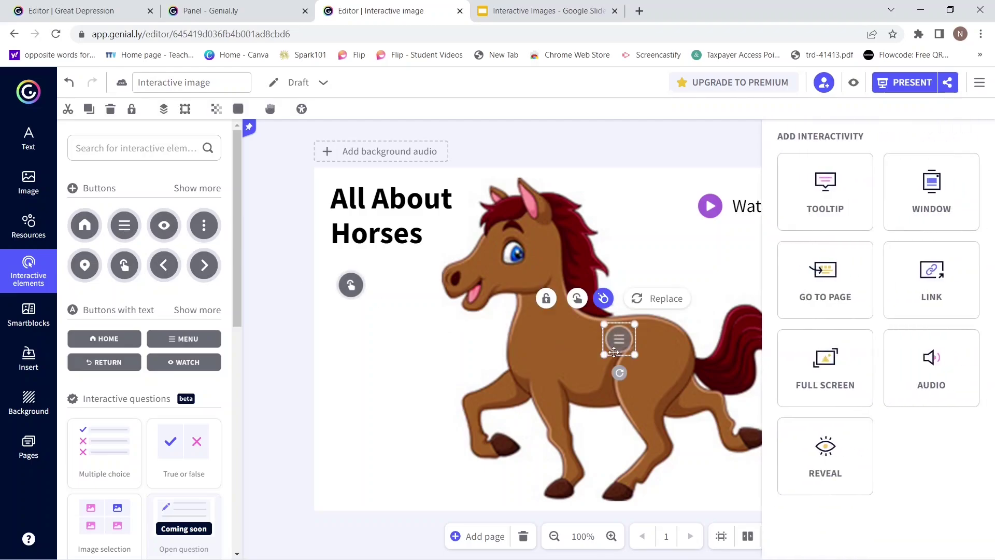
{"action": "left_click_drag", "start_coordinate": [623, 341], "coordinate": [365, 382]}
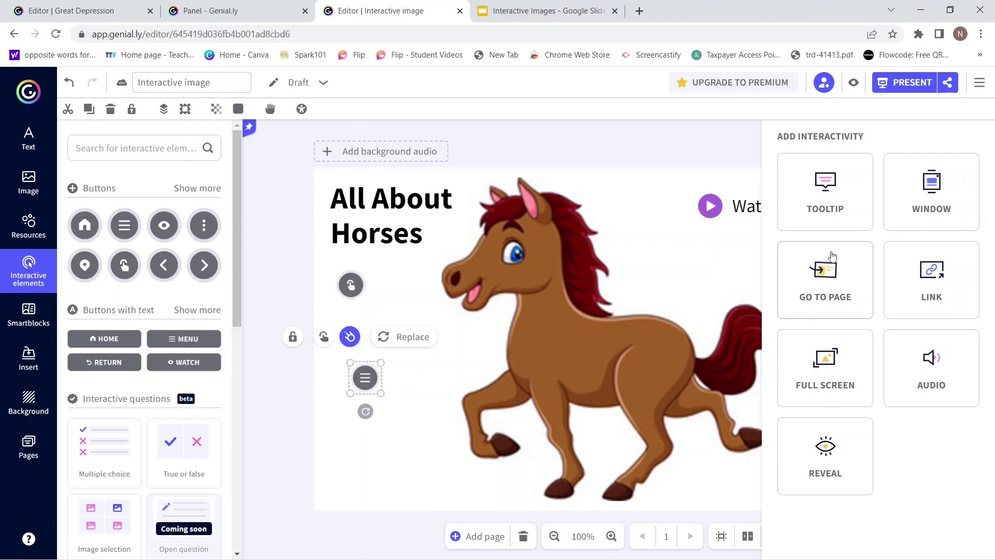
{"action": "left_click", "coordinate": [931, 281]}
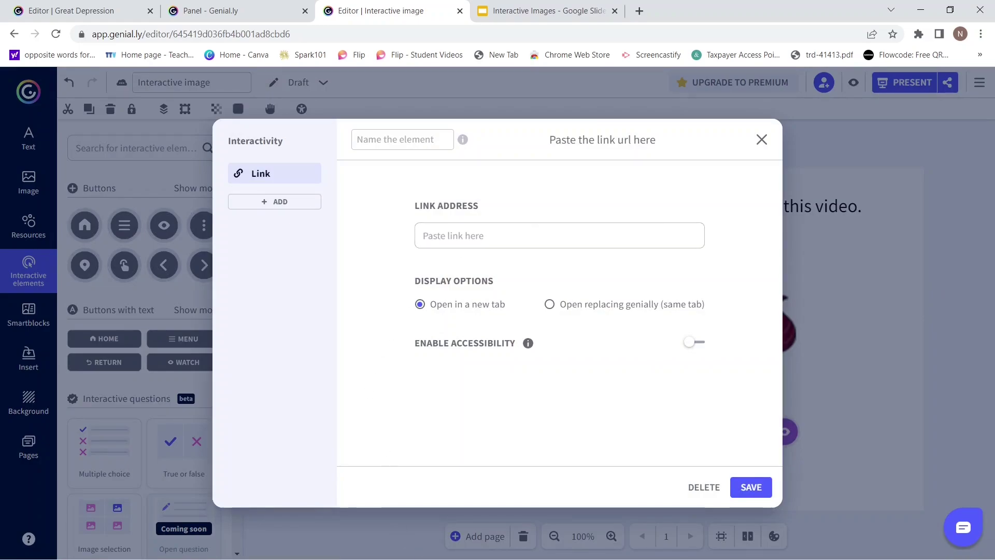
{"action": "right_click", "coordinate": [458, 557]}
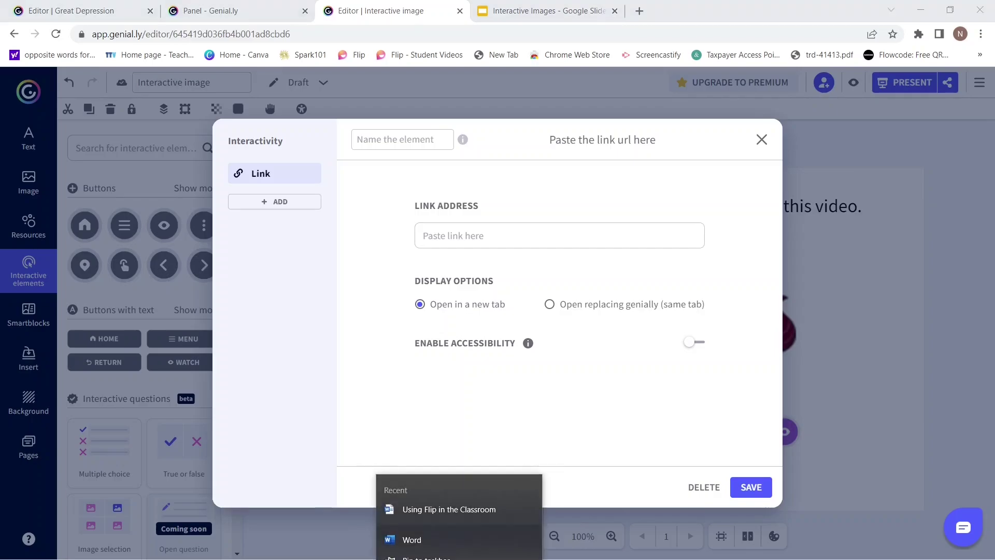
{"action": "left_click", "coordinate": [458, 557]}
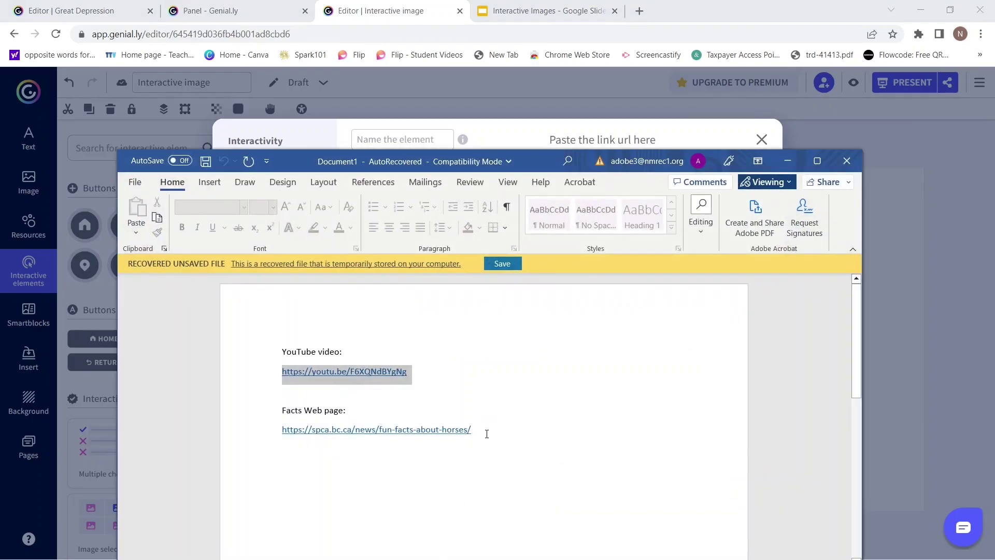
{"action": "left_click_drag", "start_coordinate": [483, 434], "coordinate": [275, 439]}
{"action": "key", "text": "ctrl+c"}
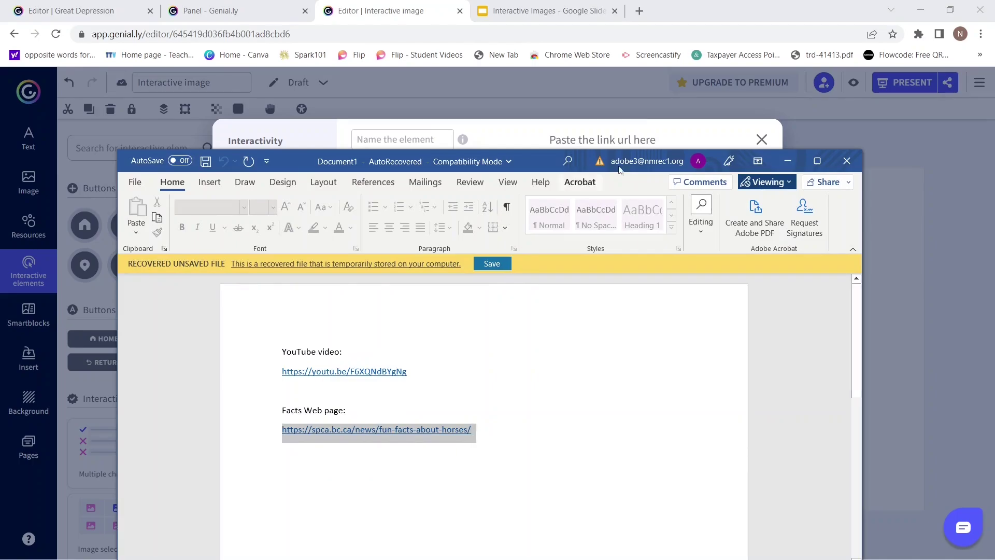
{"action": "left_click", "coordinate": [684, 128]}
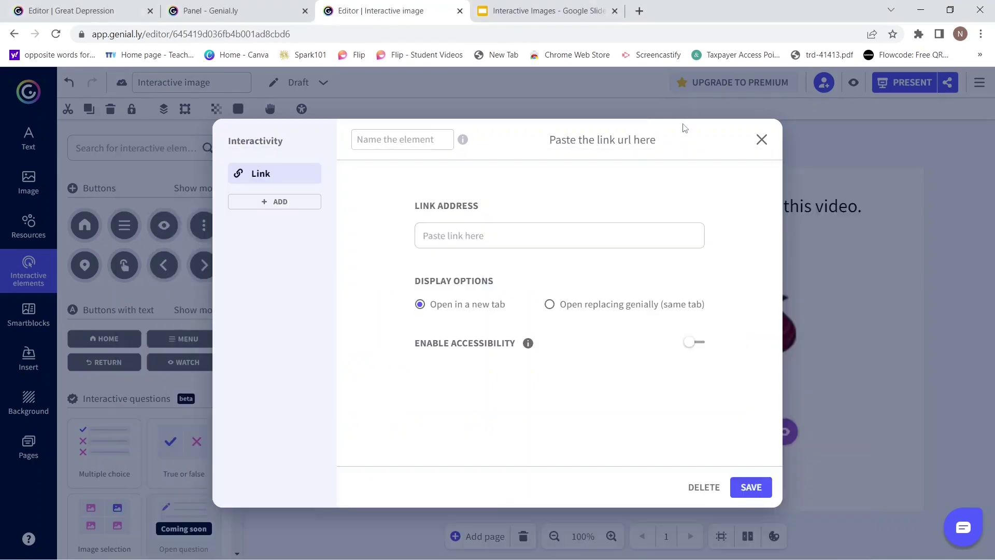
{"action": "left_click", "coordinate": [500, 235]}
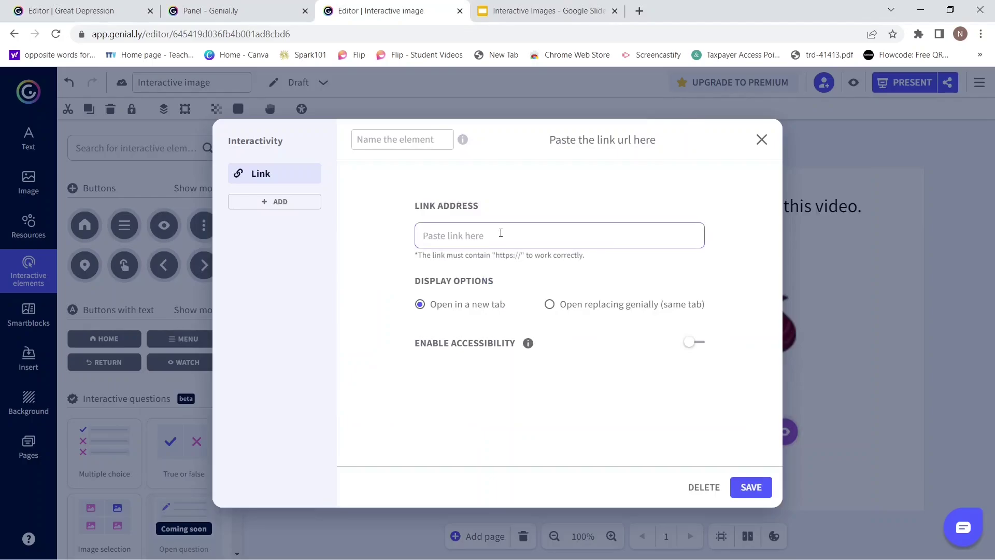
{"action": "key", "text": "ctrl+v"}
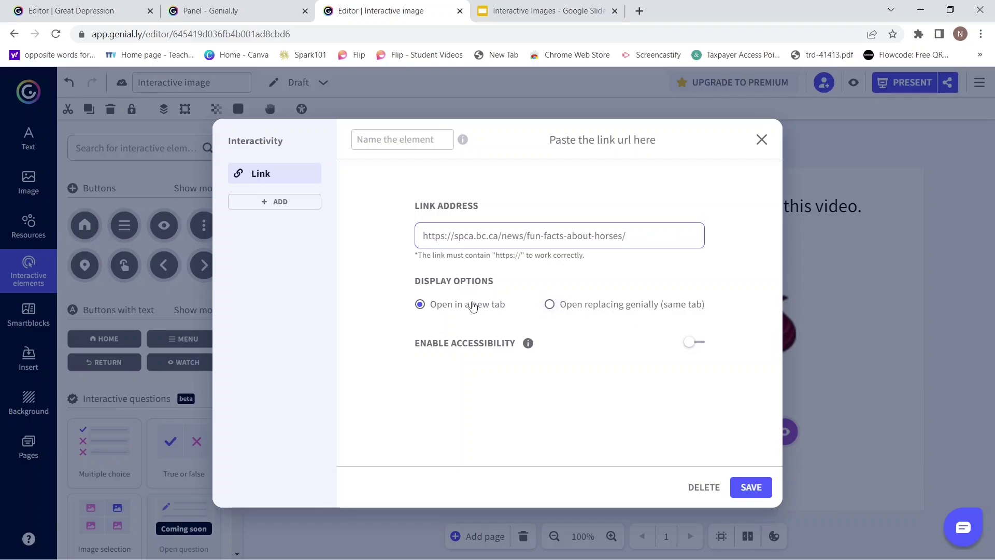
{"action": "left_click", "coordinate": [756, 488]}
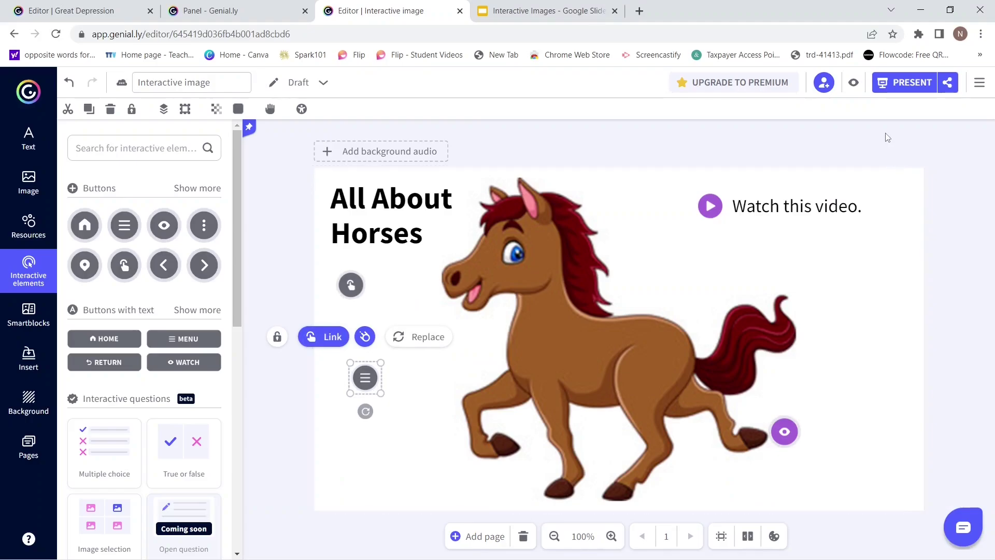
Step: Preview the interactive image, follow the menu button's link, and skim the horse facts web page
{"action": "left_click", "coordinate": [853, 82]}
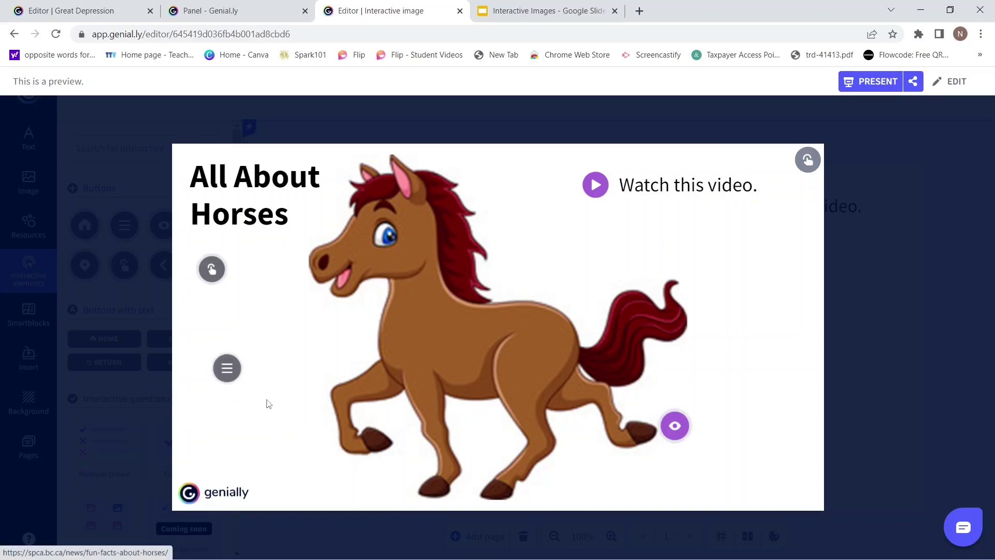
{"action": "left_click", "coordinate": [218, 372]}
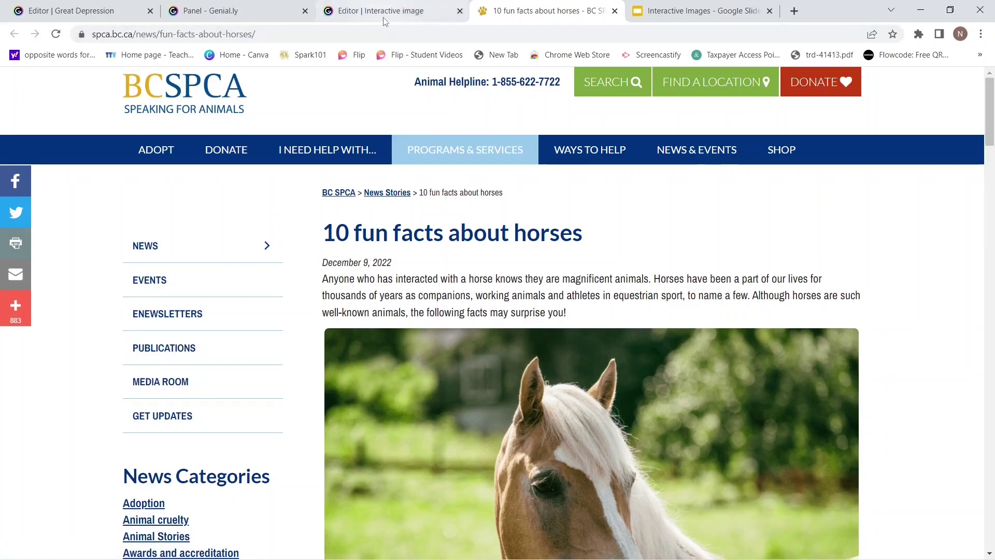
{"action": "mouse_move", "coordinate": [381, 16]}
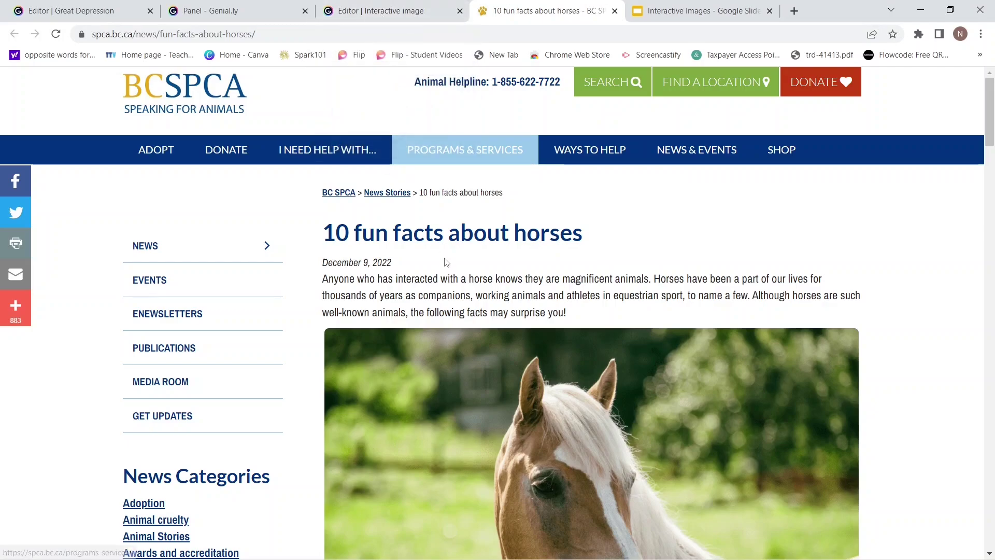
{"action": "scroll", "coordinate": [498, 430], "scroll_direction": "down", "scroll_amount": 3}
{"action": "scroll", "coordinate": [497, 429], "scroll_direction": "down", "scroll_amount": 9}
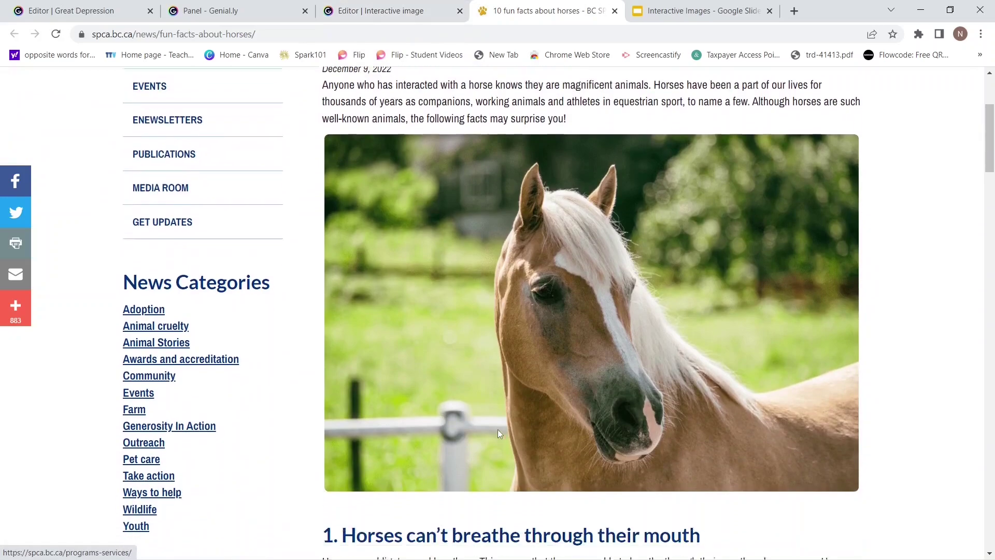
{"action": "scroll", "coordinate": [498, 430], "scroll_direction": "down", "scroll_amount": 8}
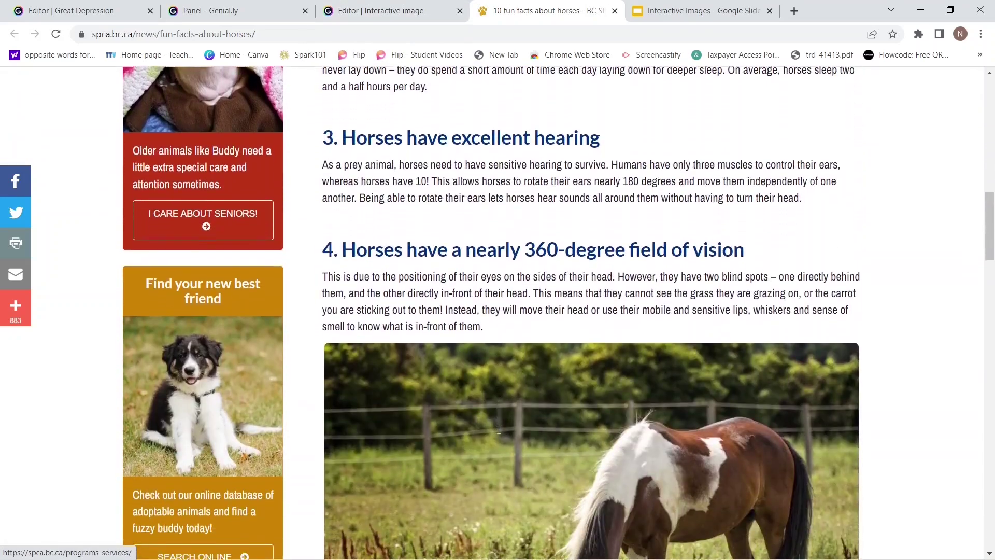
{"action": "scroll", "coordinate": [498, 429], "scroll_direction": "down", "scroll_amount": 2}
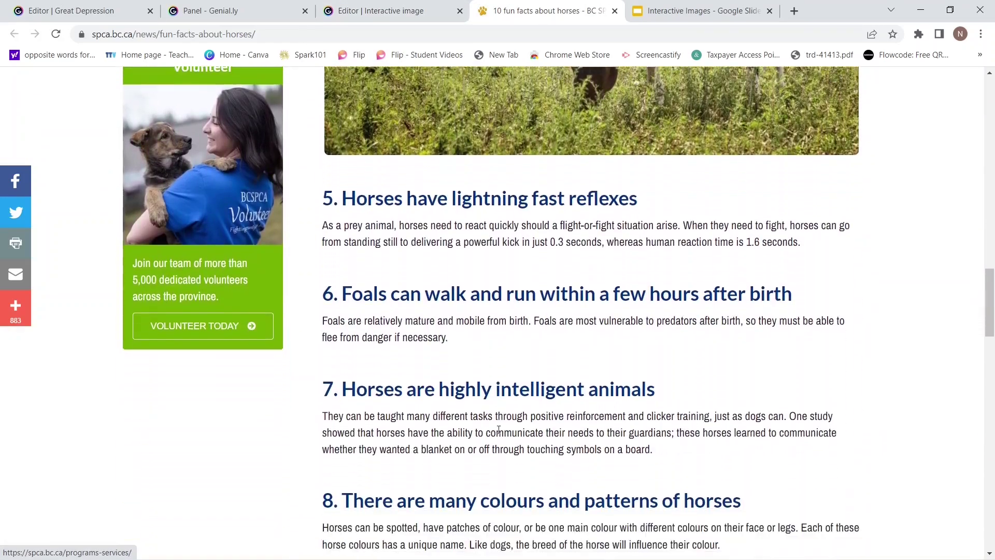
{"action": "scroll", "coordinate": [499, 429], "scroll_direction": "up", "scroll_amount": 14}
{"action": "scroll", "coordinate": [498, 429], "scroll_direction": "up", "scroll_amount": 11}
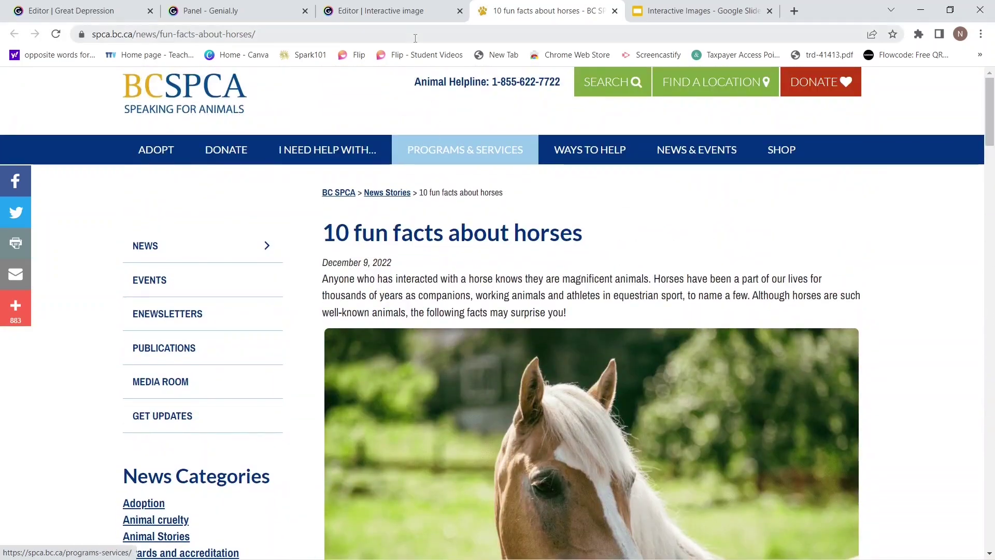
Step: Go back to the interactive image's browser tab and leave the preview to resume editing
{"action": "right_click", "coordinate": [378, 13]}
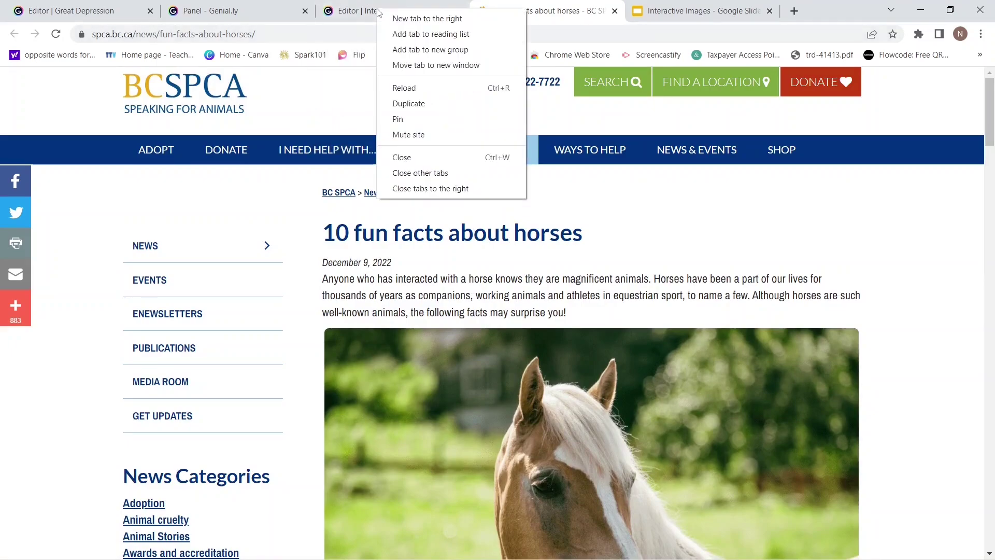
{"action": "left_click", "coordinate": [379, 13]}
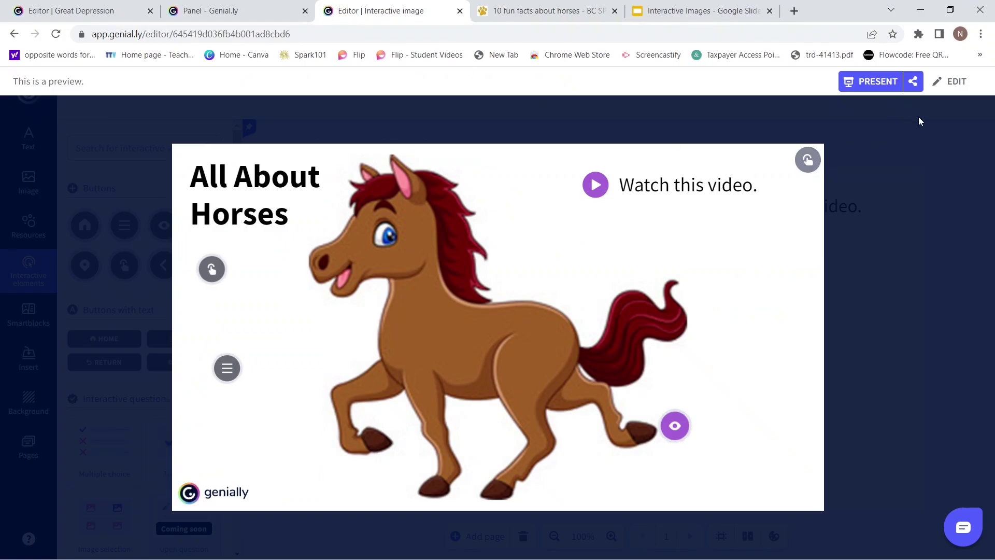
{"action": "left_click", "coordinate": [947, 83]}
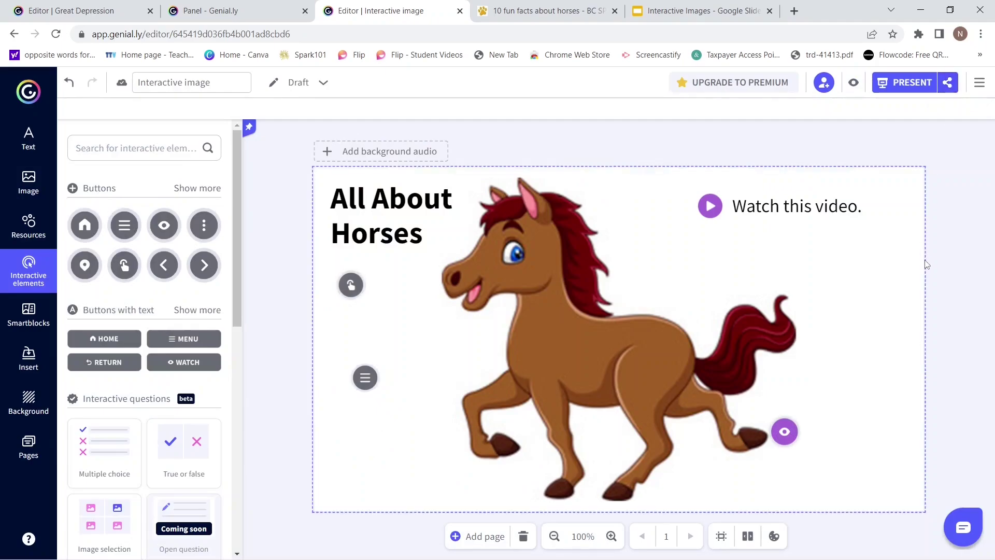
{"action": "left_click", "coordinate": [910, 287]}
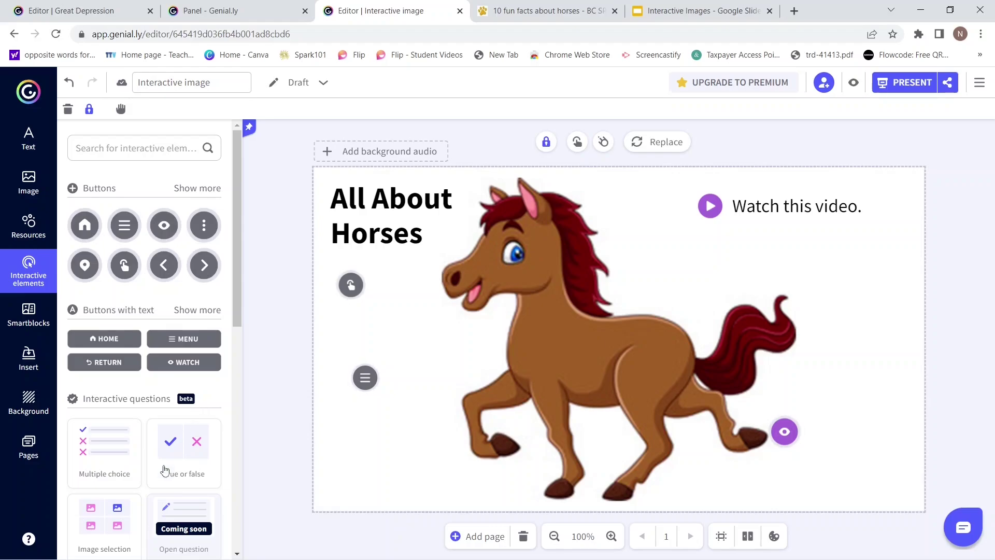
{"action": "scroll", "coordinate": [143, 511], "scroll_direction": "down", "scroll_amount": 3}
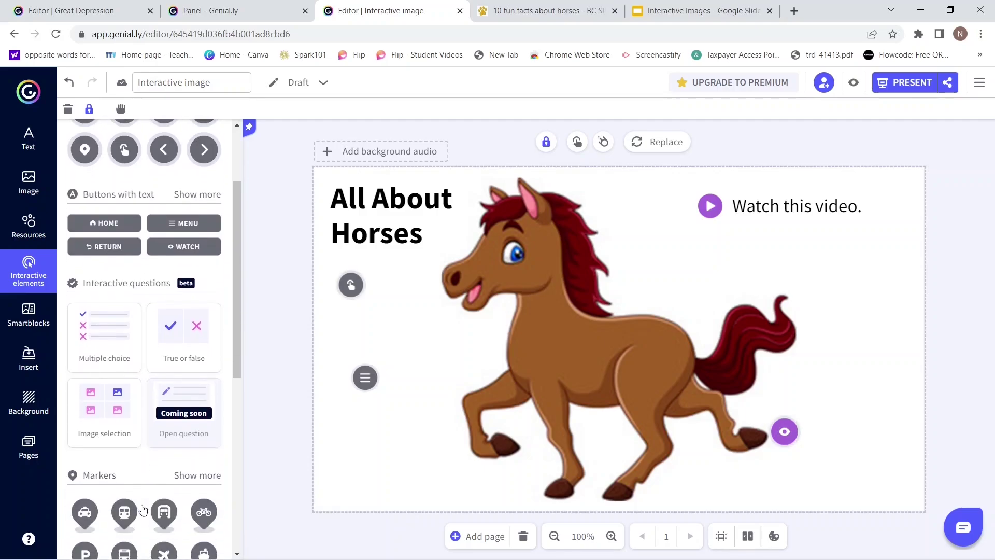
{"action": "scroll", "coordinate": [143, 510], "scroll_direction": "down", "scroll_amount": 2}
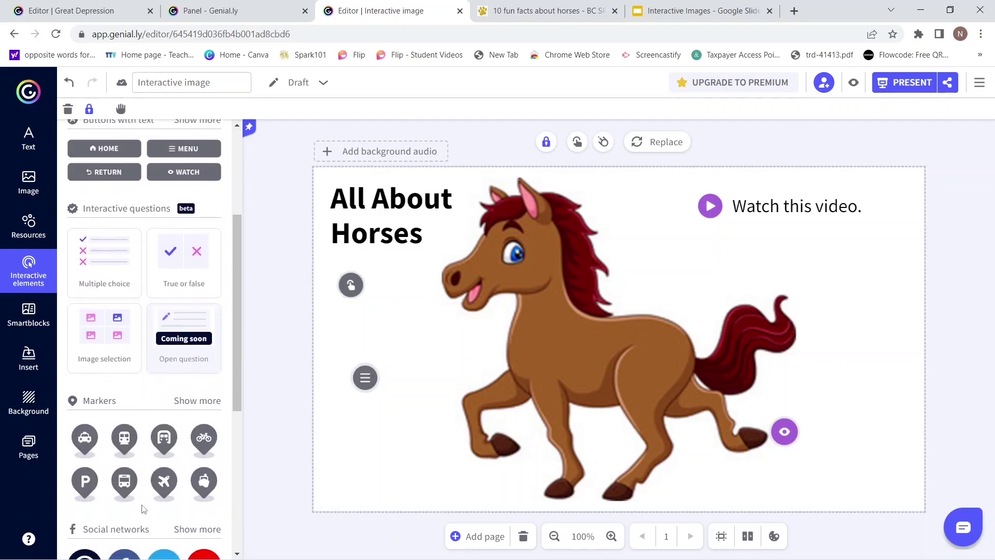
{"action": "scroll", "coordinate": [144, 509], "scroll_direction": "up", "scroll_amount": 5}
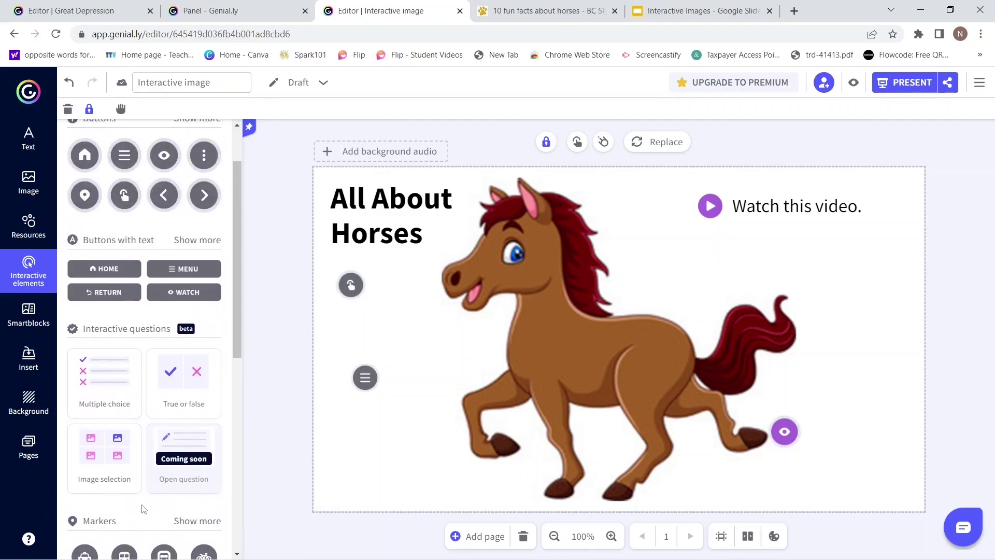
{"action": "scroll", "coordinate": [143, 510], "scroll_direction": "up", "scroll_amount": 1}
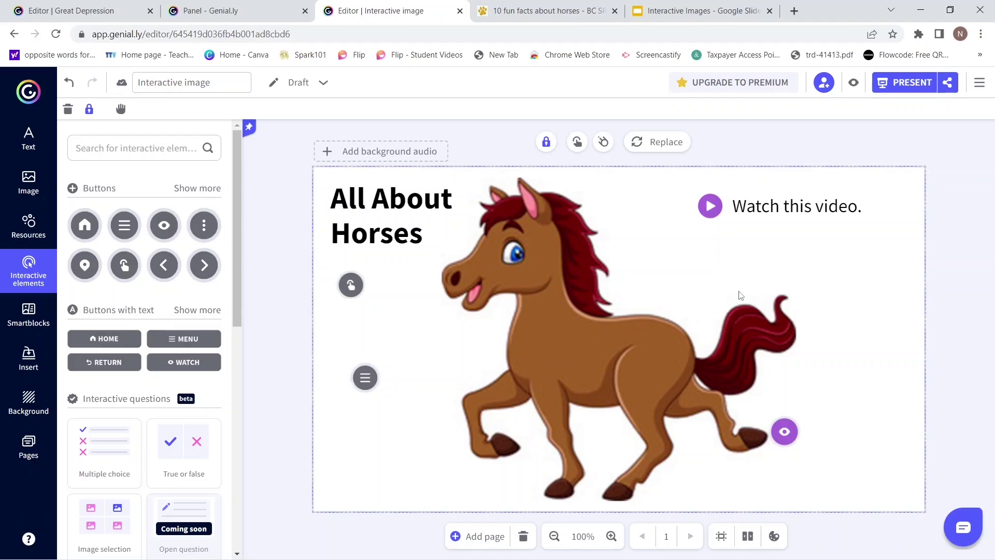
Step: Publish the interactive image as Public Online with the title "All About Horses"
{"action": "left_click", "coordinate": [896, 87]}
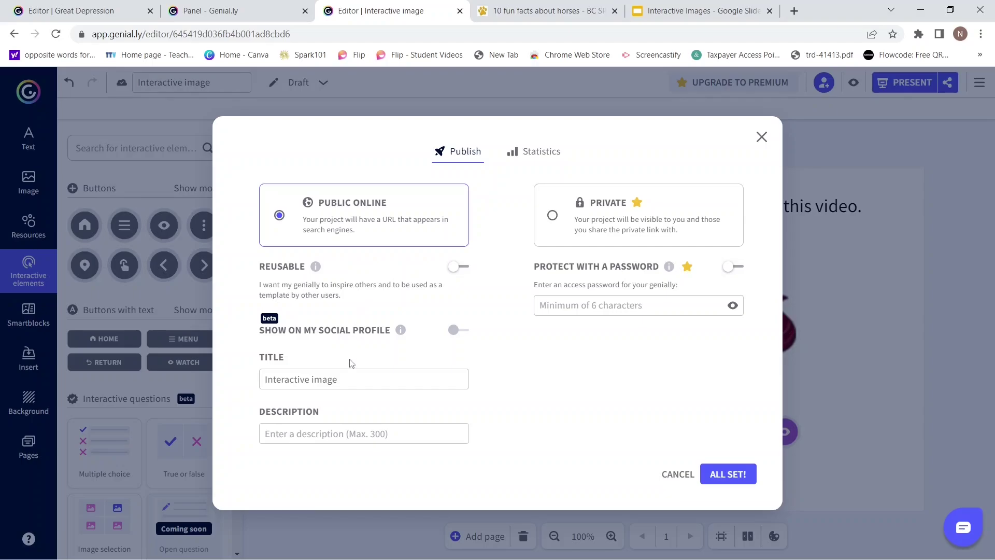
{"action": "left_click", "coordinate": [343, 382]}
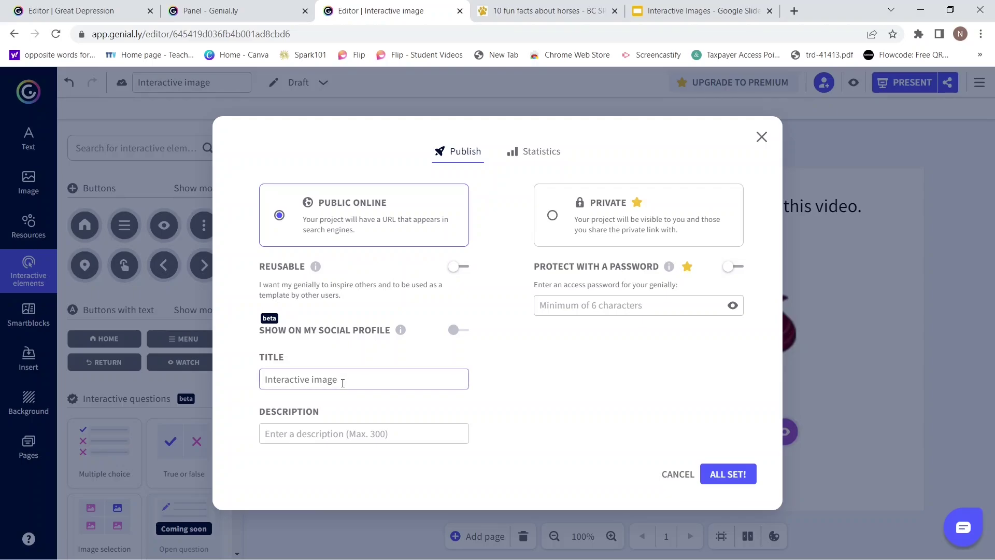
{"action": "left_click_drag", "start_coordinate": [342, 381], "coordinate": [257, 386]}
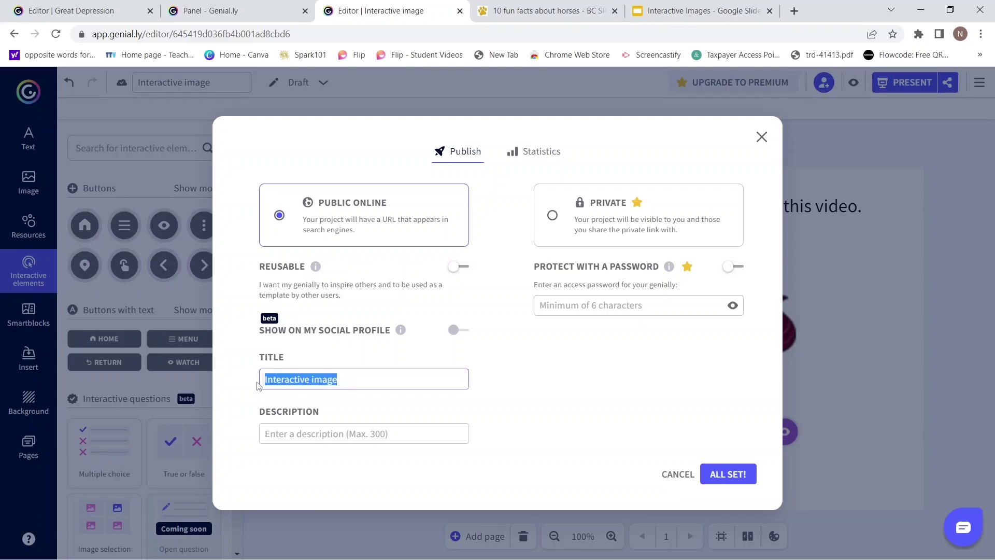
{"action": "type", "text": "All "}
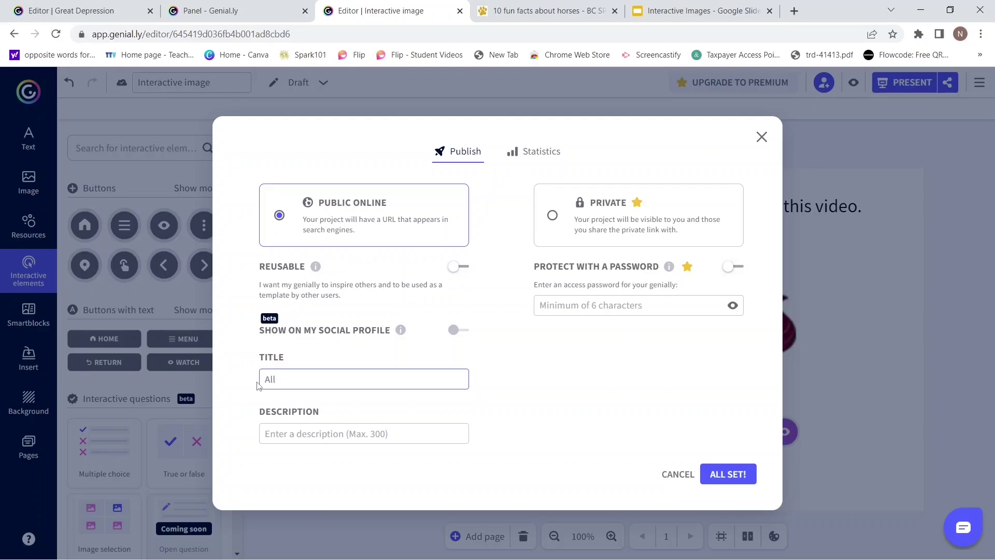
{"action": "type", "text": "About Horses"}
{"action": "left_click", "coordinate": [730, 478]}
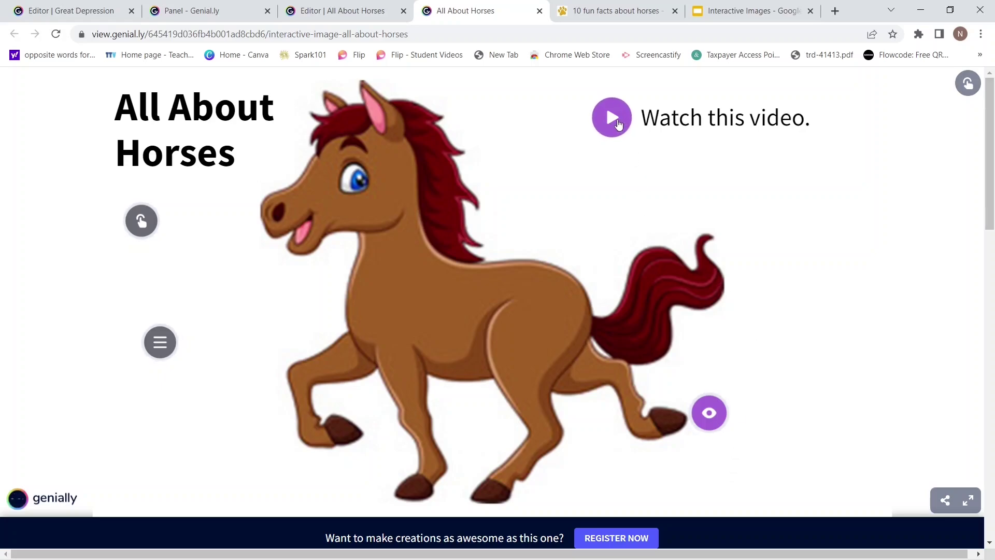
Step: Return to the horse image's editor, copy its public social page link for sharing, and open that link in a new browser tab
{"action": "left_click", "coordinate": [348, 14]}
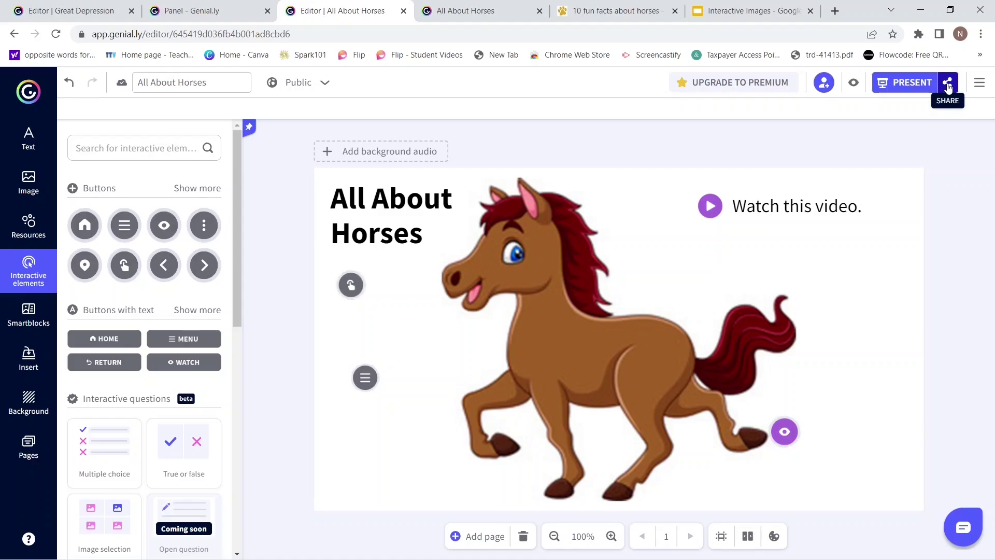
{"action": "left_click", "coordinate": [948, 88]}
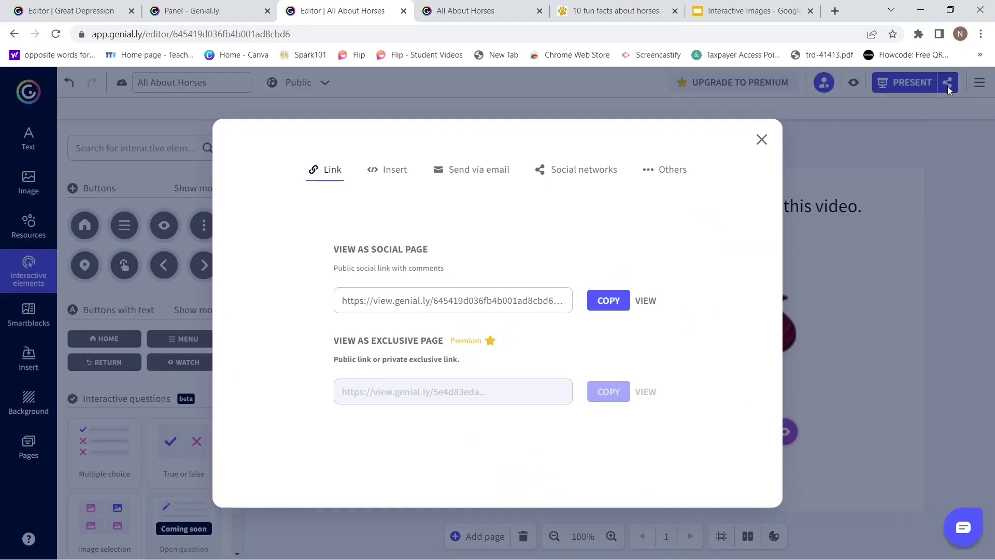
{"action": "left_click", "coordinate": [608, 305]}
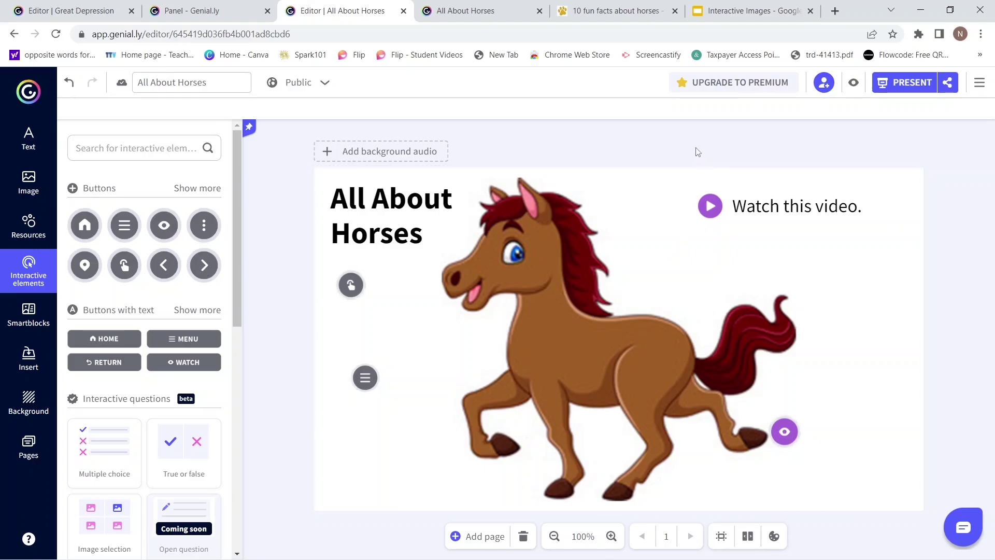
{"action": "left_click", "coordinate": [835, 11]}
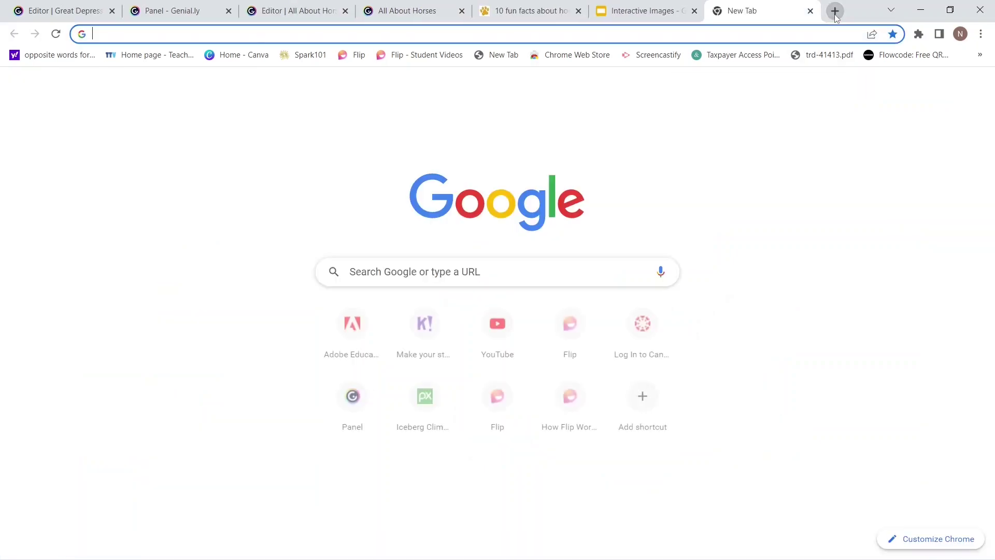
{"action": "left_click", "coordinate": [771, 37]}
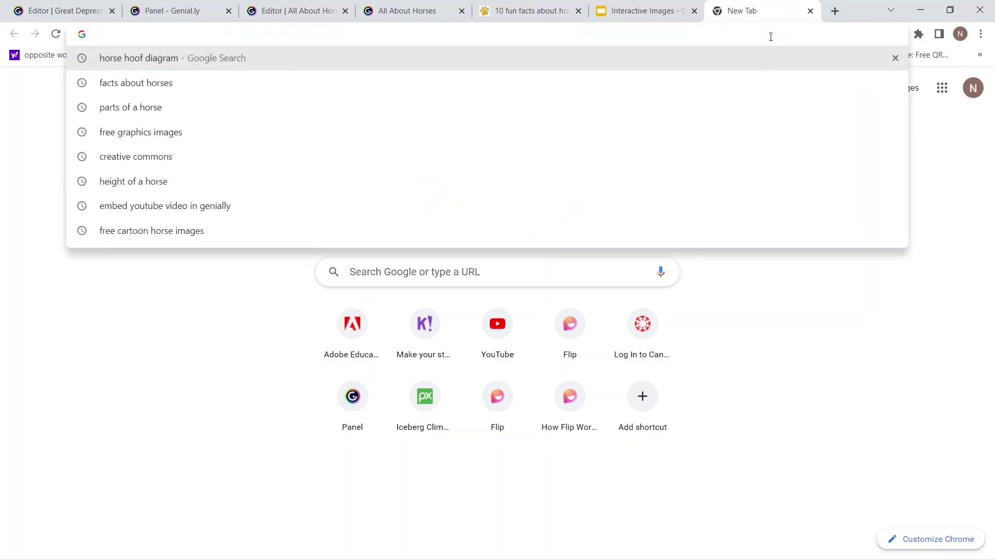
{"action": "key", "text": "ctrl+v"}
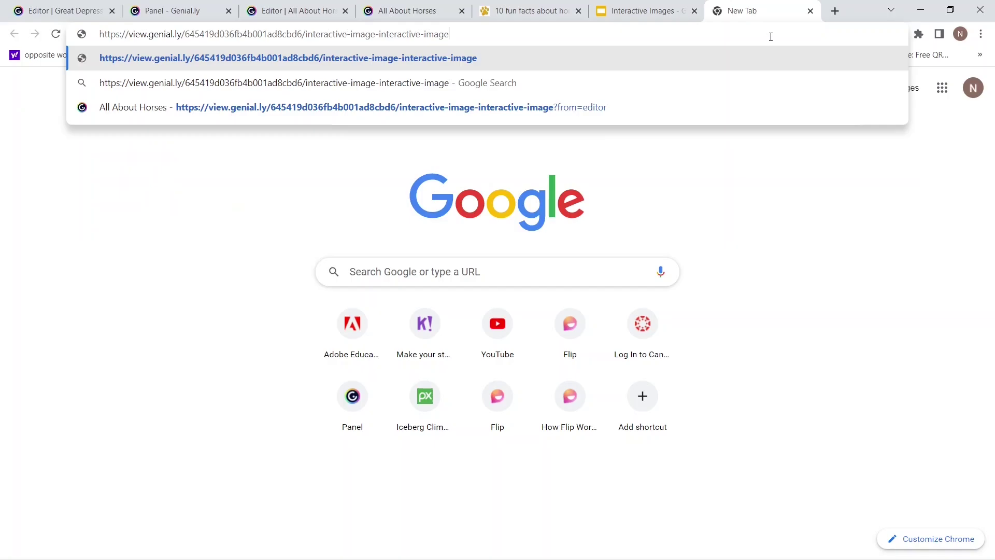
{"action": "key", "text": "Return"}
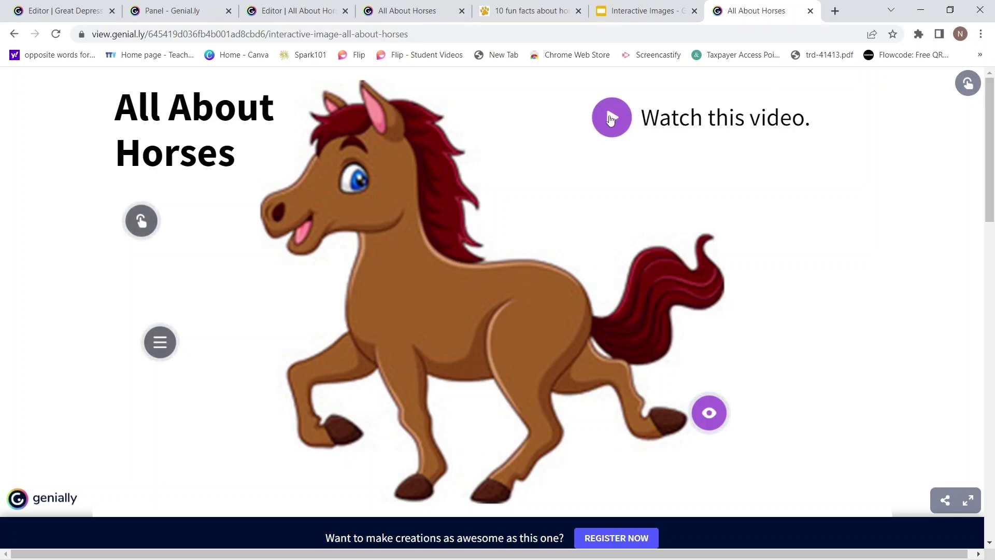
Step: Test the published image's video button, close the video window, and display the touch button's height tooltip
{"action": "right_click", "coordinate": [611, 119]}
{"action": "left_click", "coordinate": [609, 118]}
{"action": "left_click", "coordinate": [609, 118]}
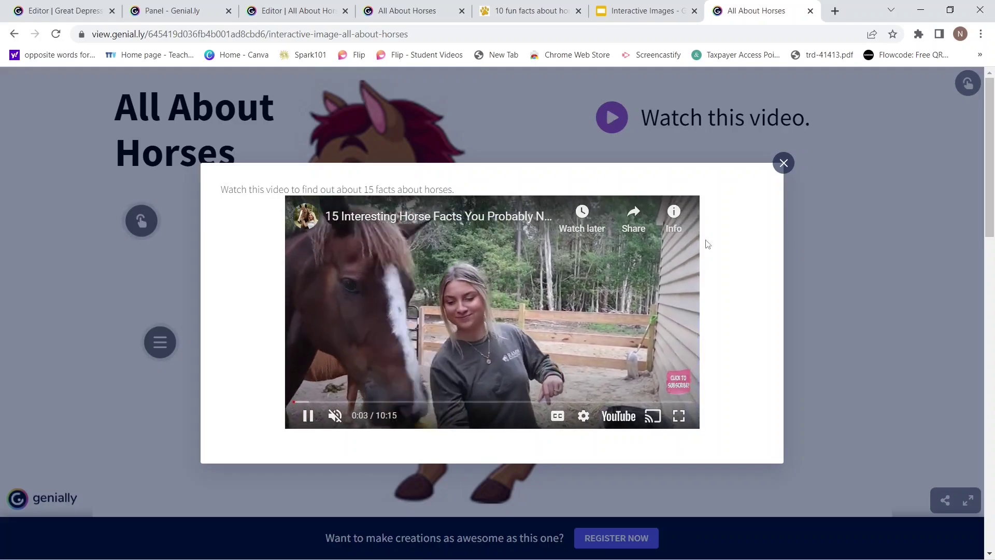
{"action": "left_click", "coordinate": [785, 163]}
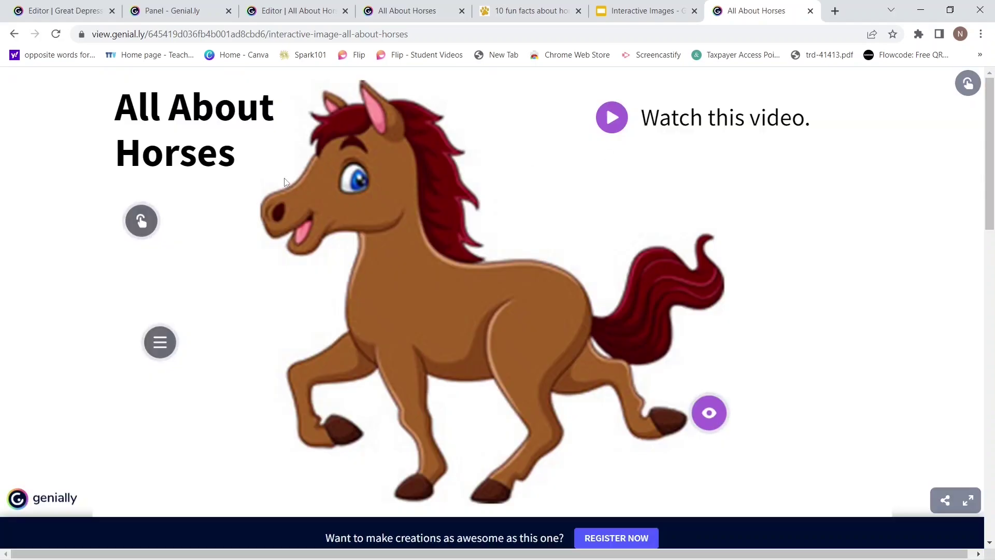
{"action": "mouse_move", "coordinate": [140, 223]}
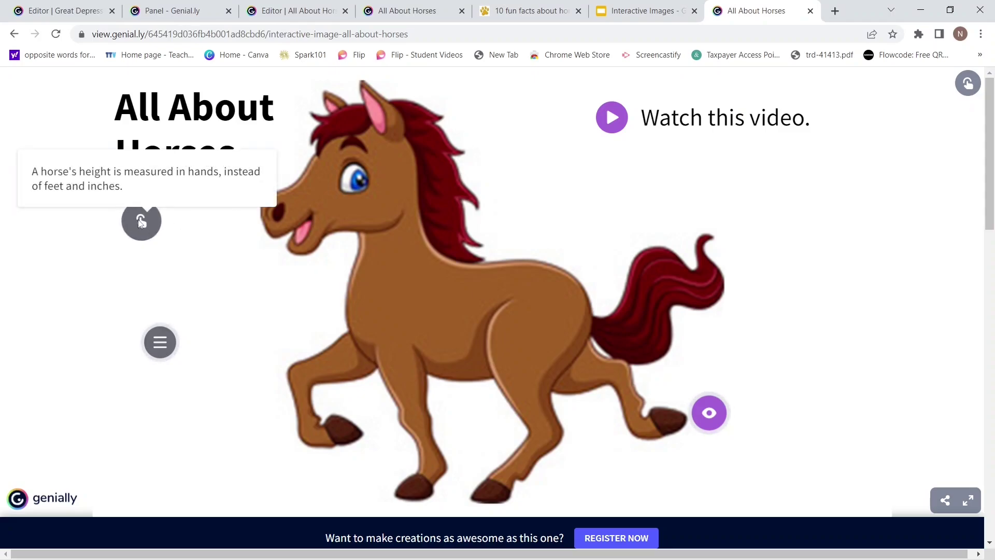
Step: View and close the hoof close-up window, follow the menu button's link, and close the horse facts page
{"action": "left_click", "coordinate": [710, 414]}
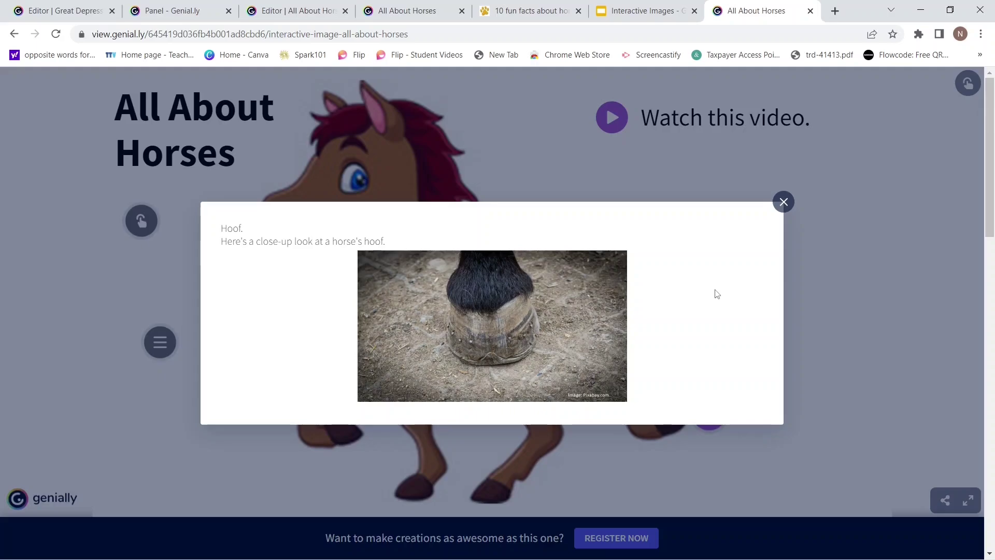
{"action": "left_click", "coordinate": [784, 203]}
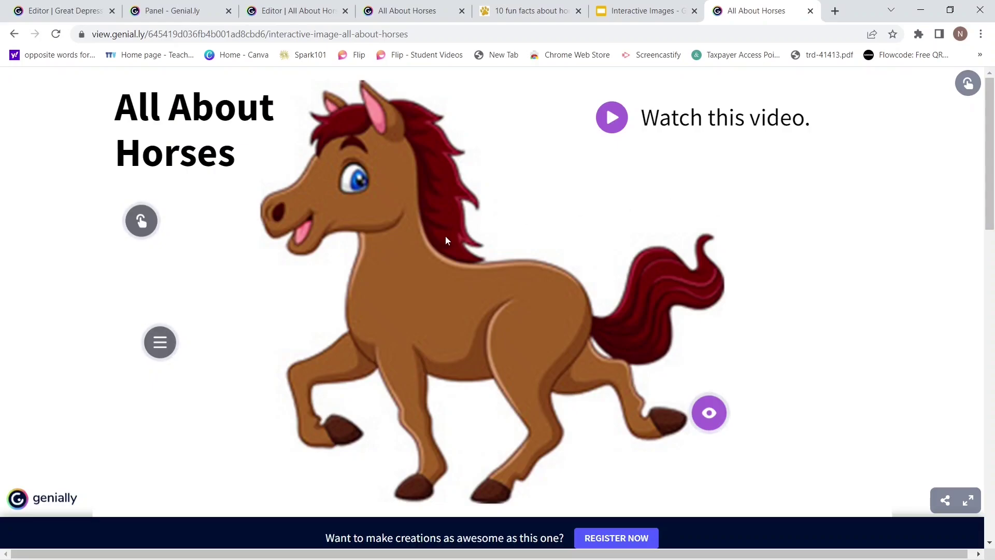
{"action": "left_click", "coordinate": [156, 345]}
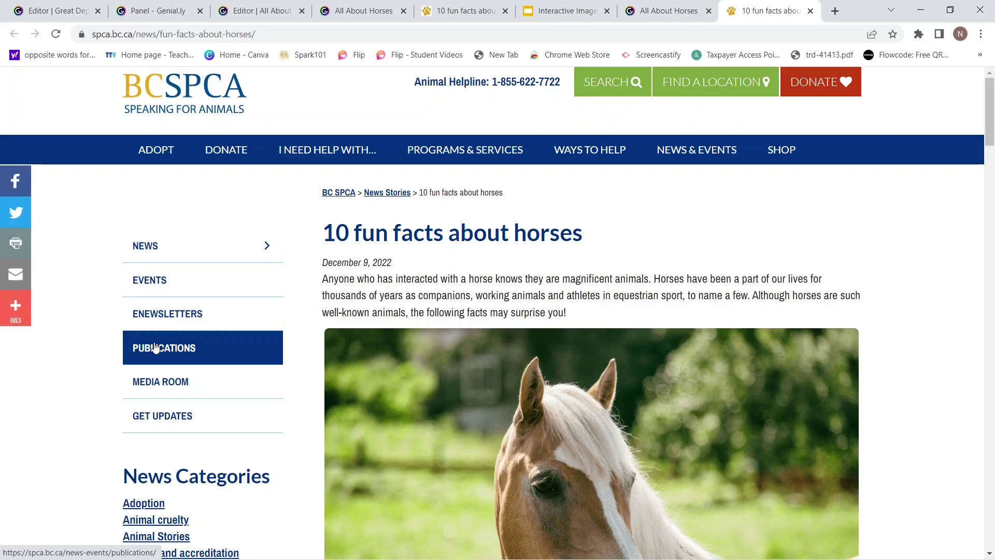
{"action": "left_click", "coordinate": [810, 11]}
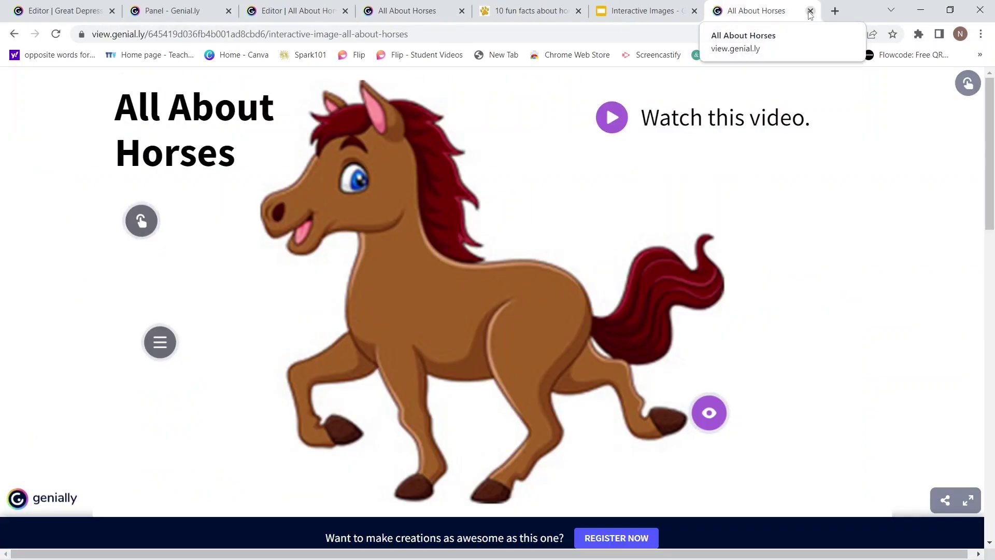
Step: Revisit the image editor, return to Genially's main creation page from the template gallery, and switch to the Interactive Images presentation in Google Slides
{"action": "left_click", "coordinate": [294, 12]}
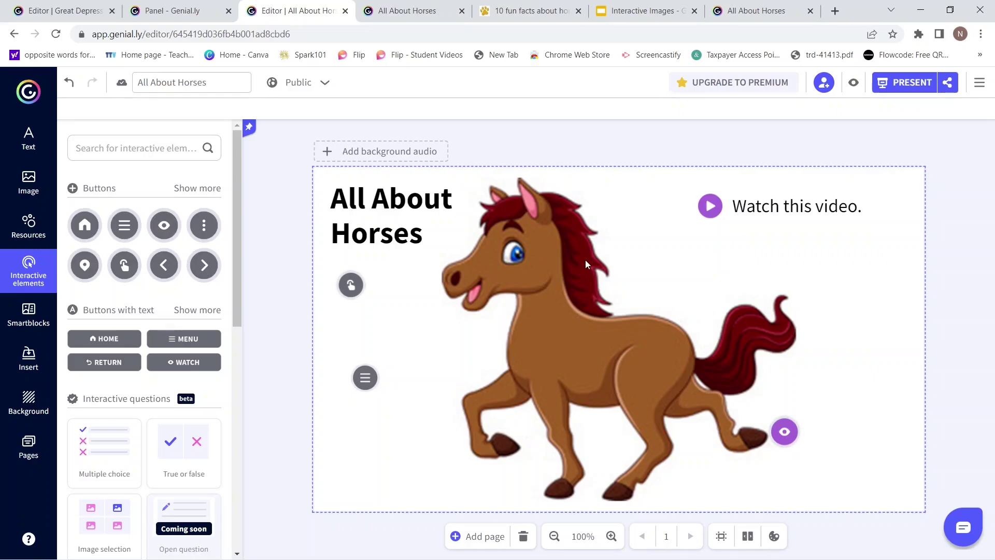
{"action": "right_click", "coordinate": [188, 17]}
{"action": "left_click", "coordinate": [185, 15]}
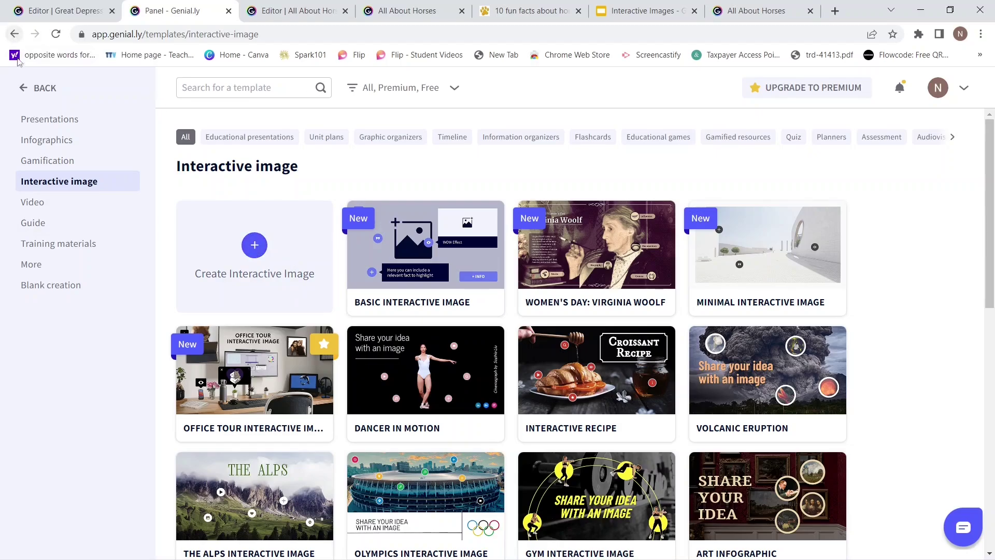
{"action": "left_click", "coordinate": [25, 89]}
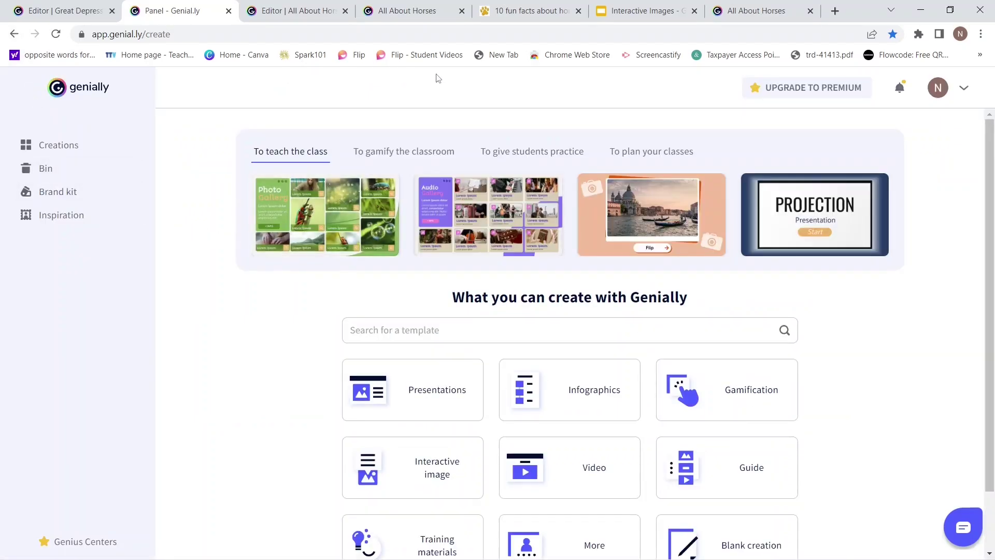
{"action": "left_click", "coordinate": [613, 14]}
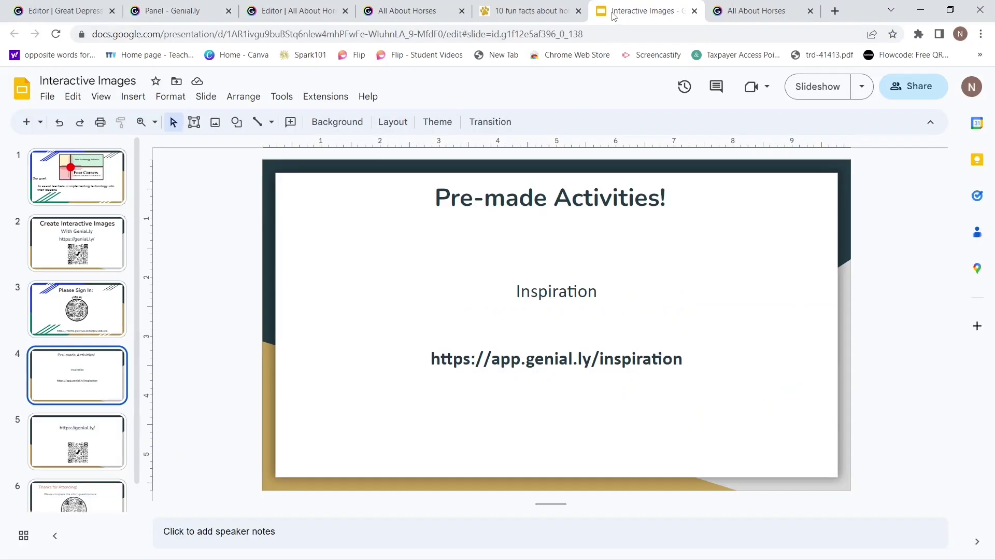